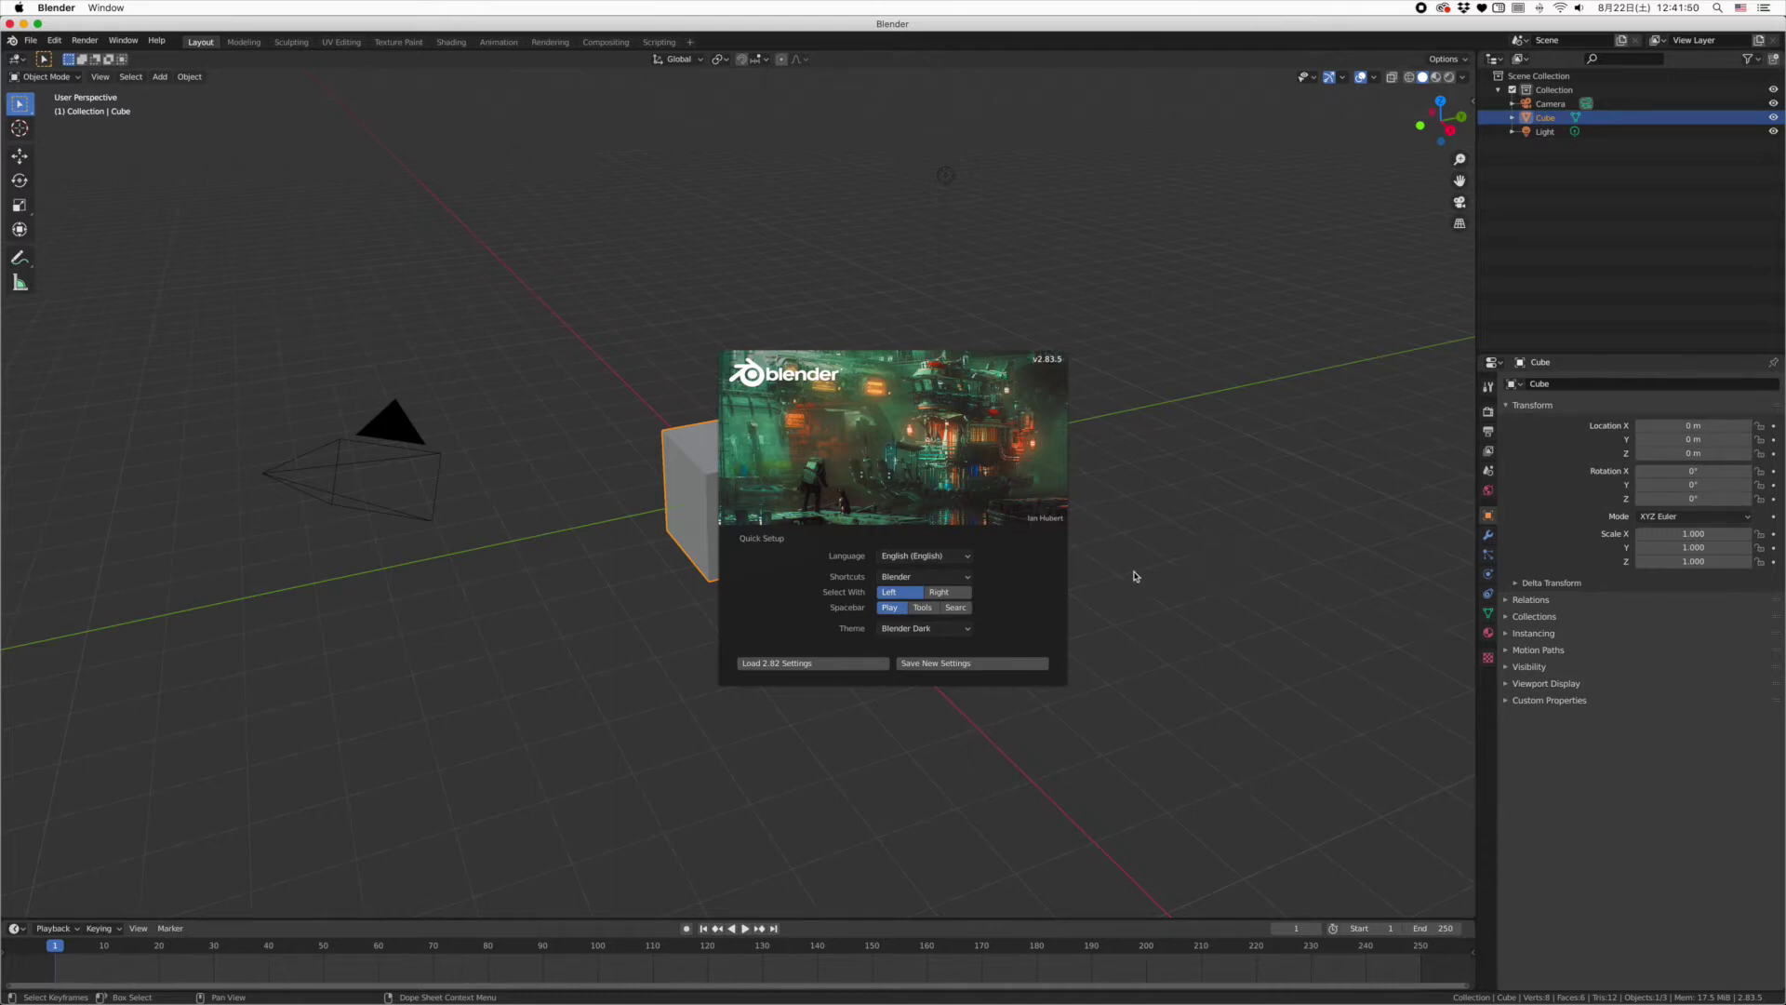
# Open the interface Language list on the splash screen, keeping English, and dismiss the splash.
pyautogui.click(969, 558)
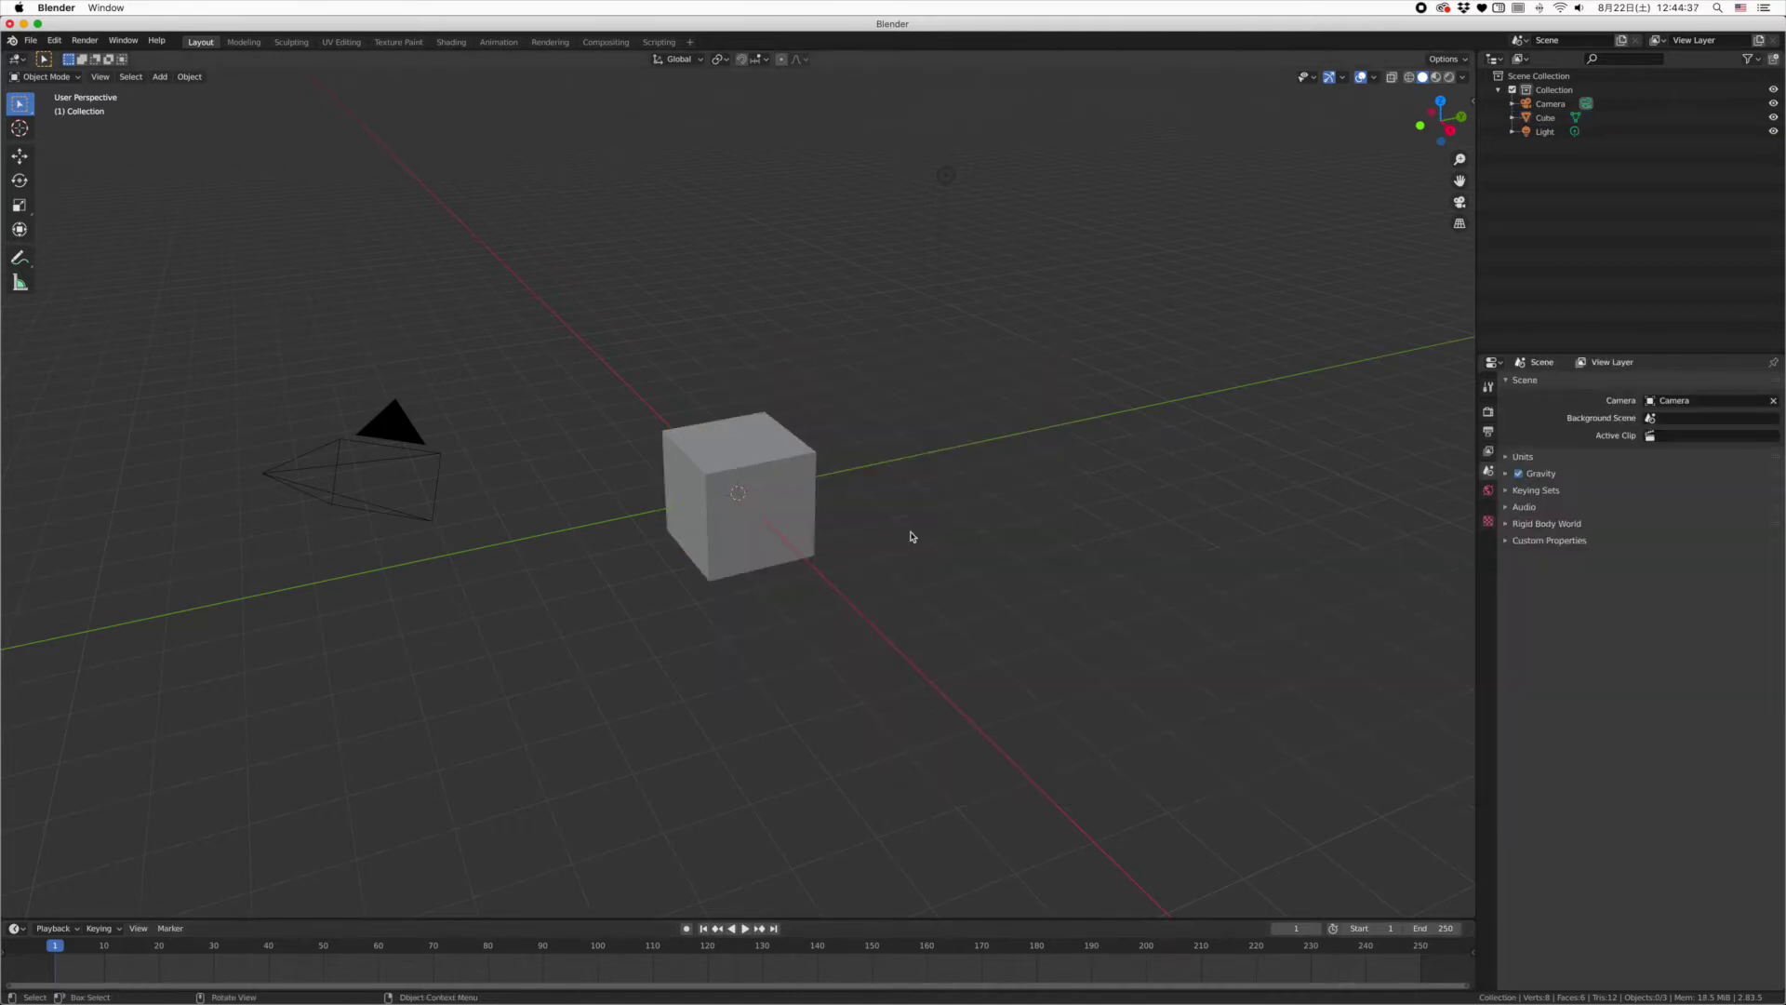
# Open Preferences and set Interface > Translation language to Japanese (日本語).
pyautogui.click(54, 40)
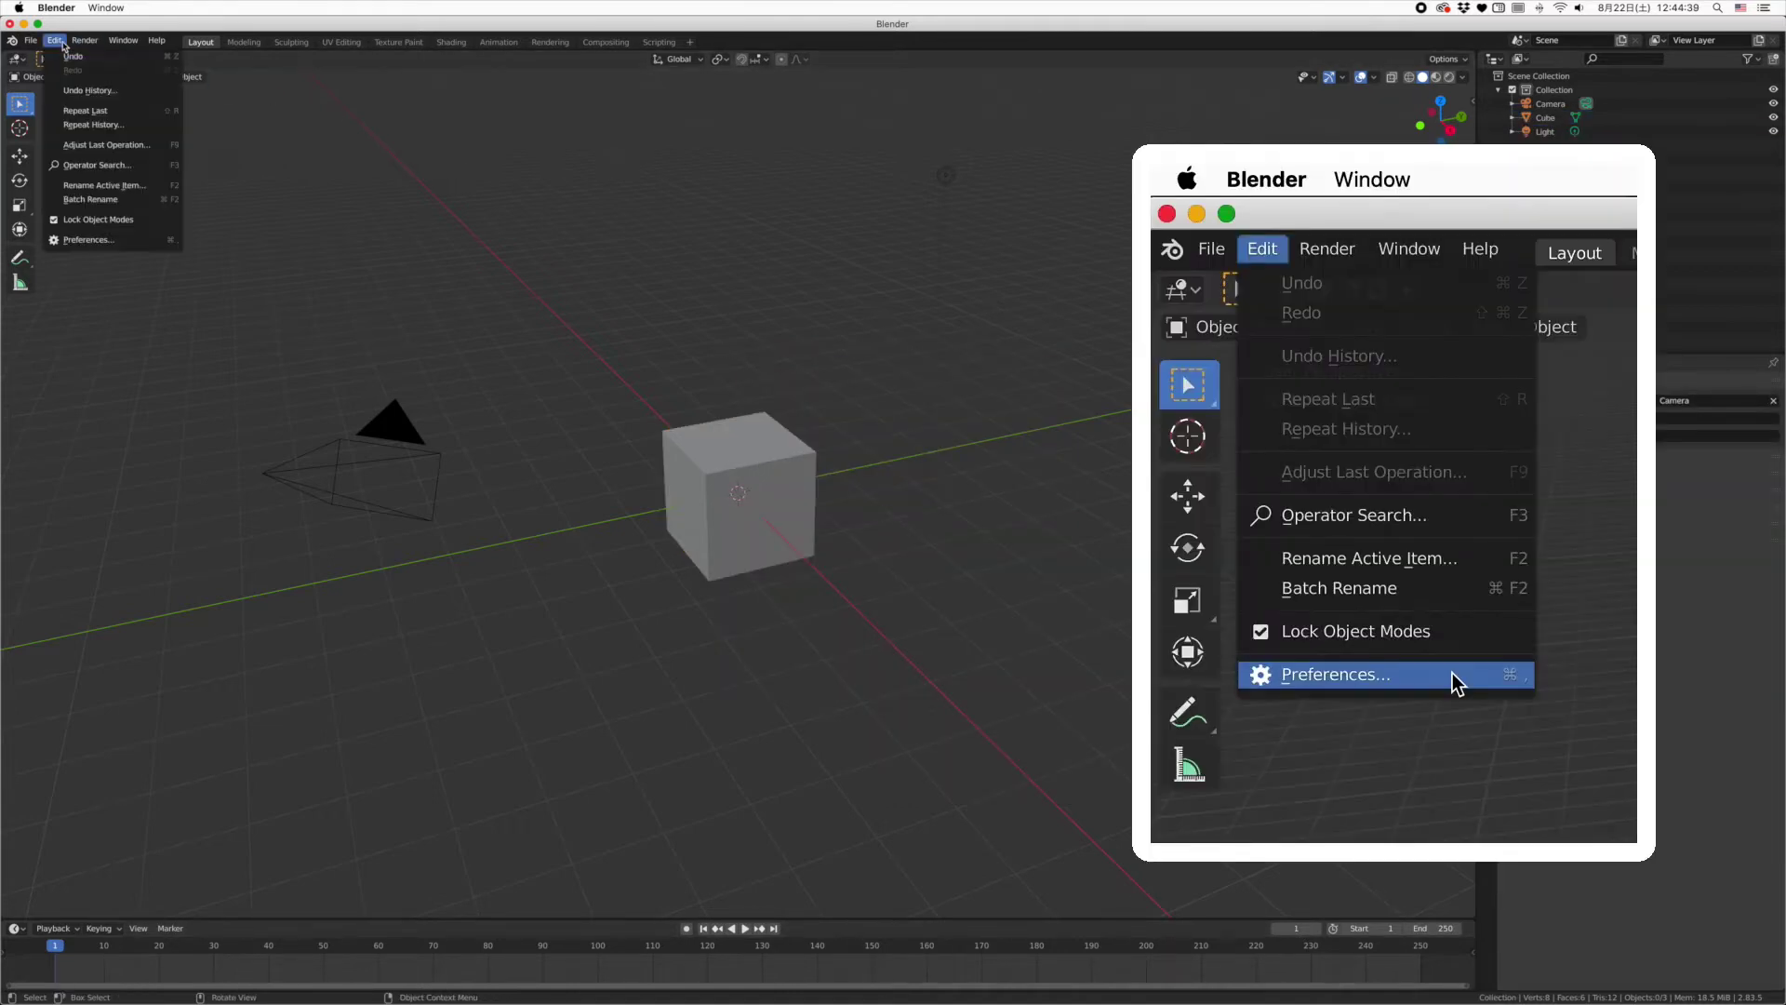
pyautogui.click(167, 240)
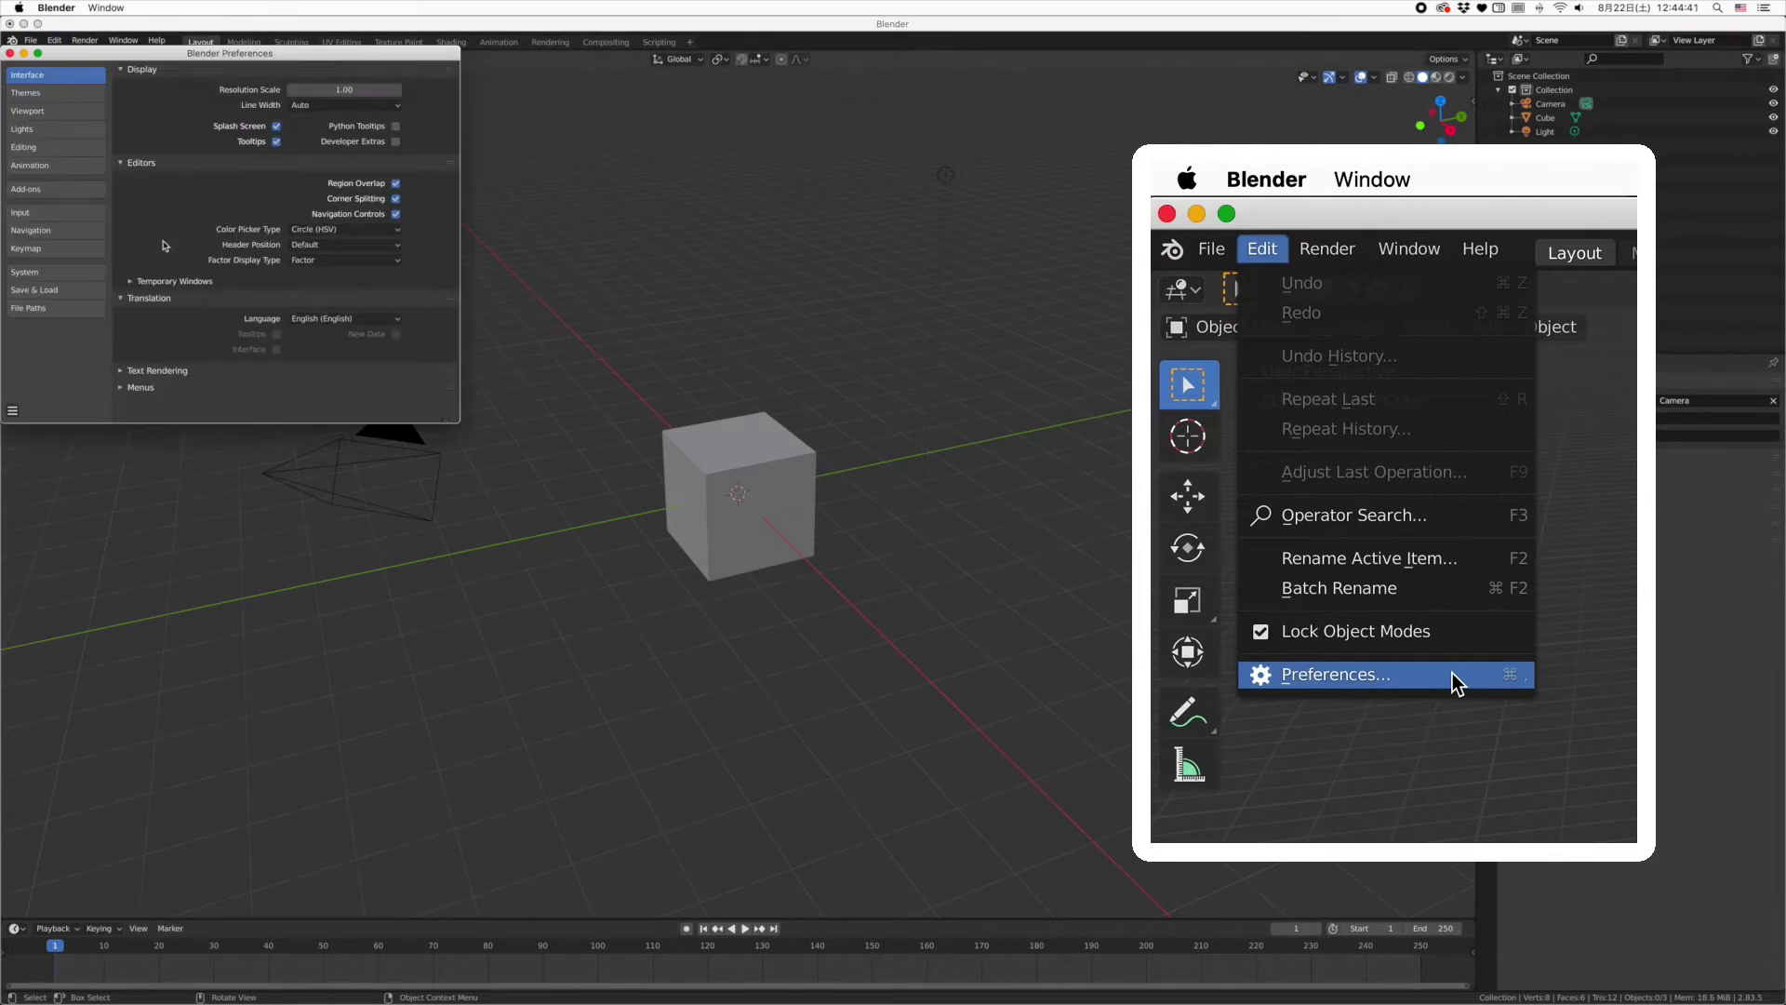
pyautogui.moveTo(128, 54); pyautogui.dragTo(208, 105)
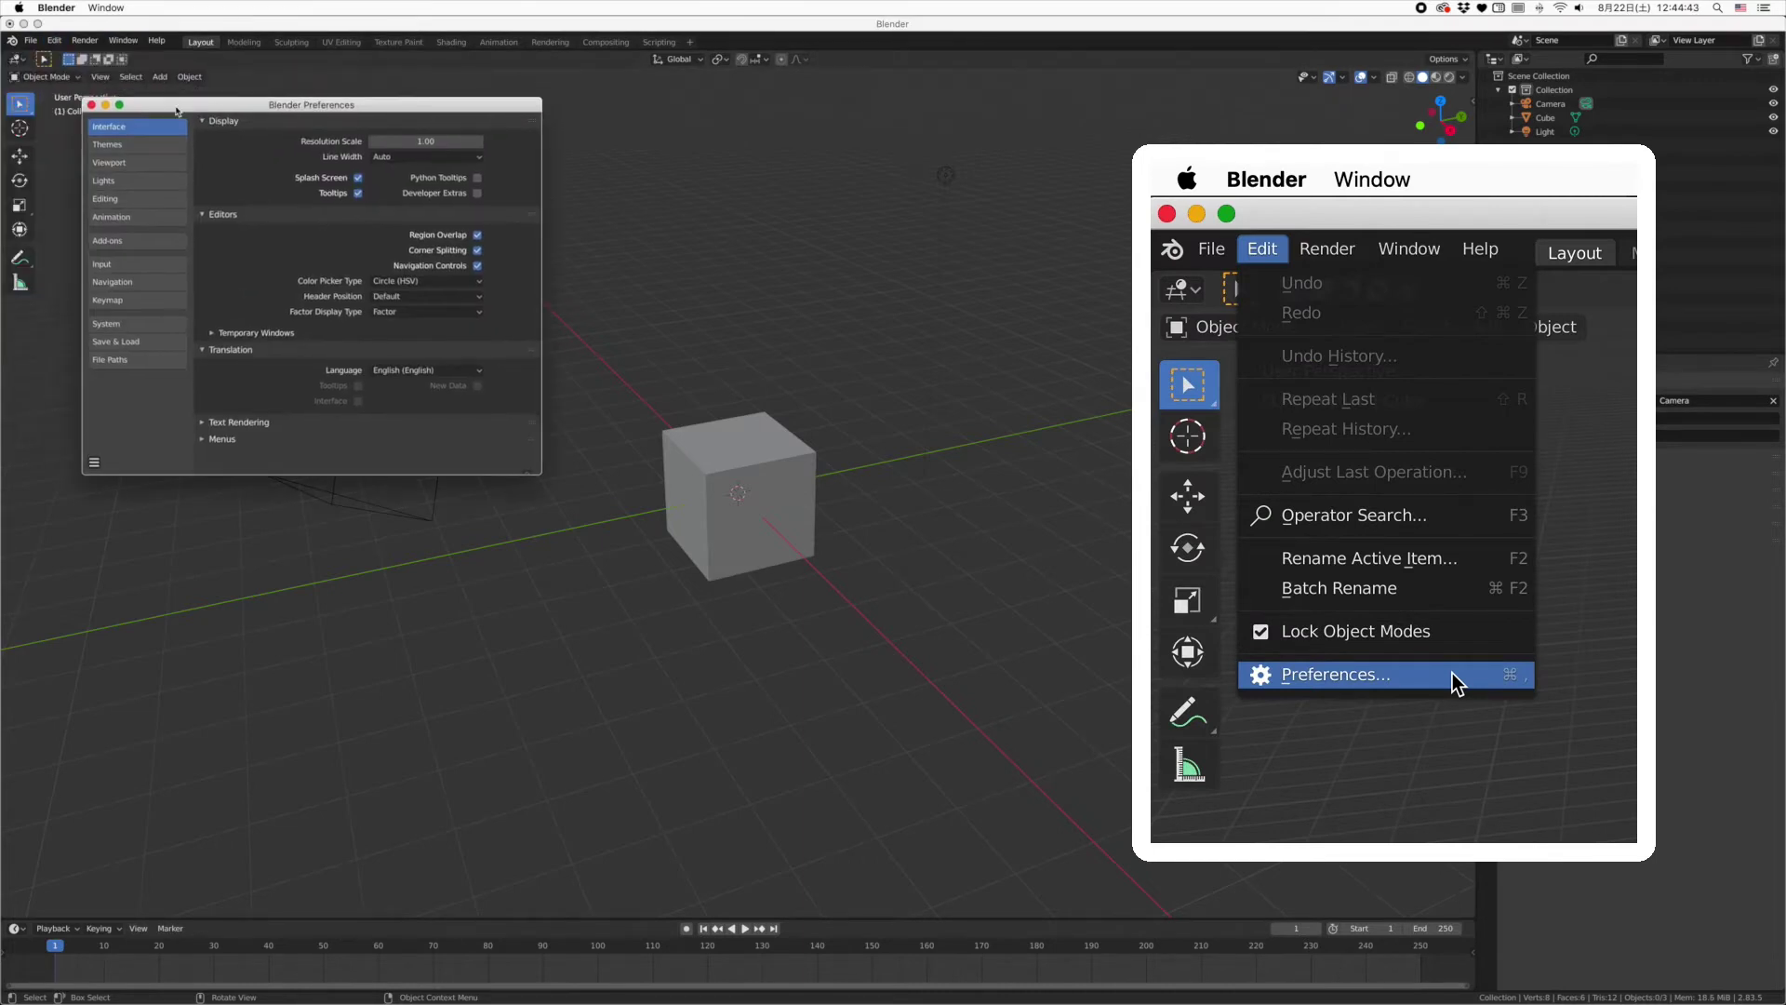
pyautogui.click(480, 372)
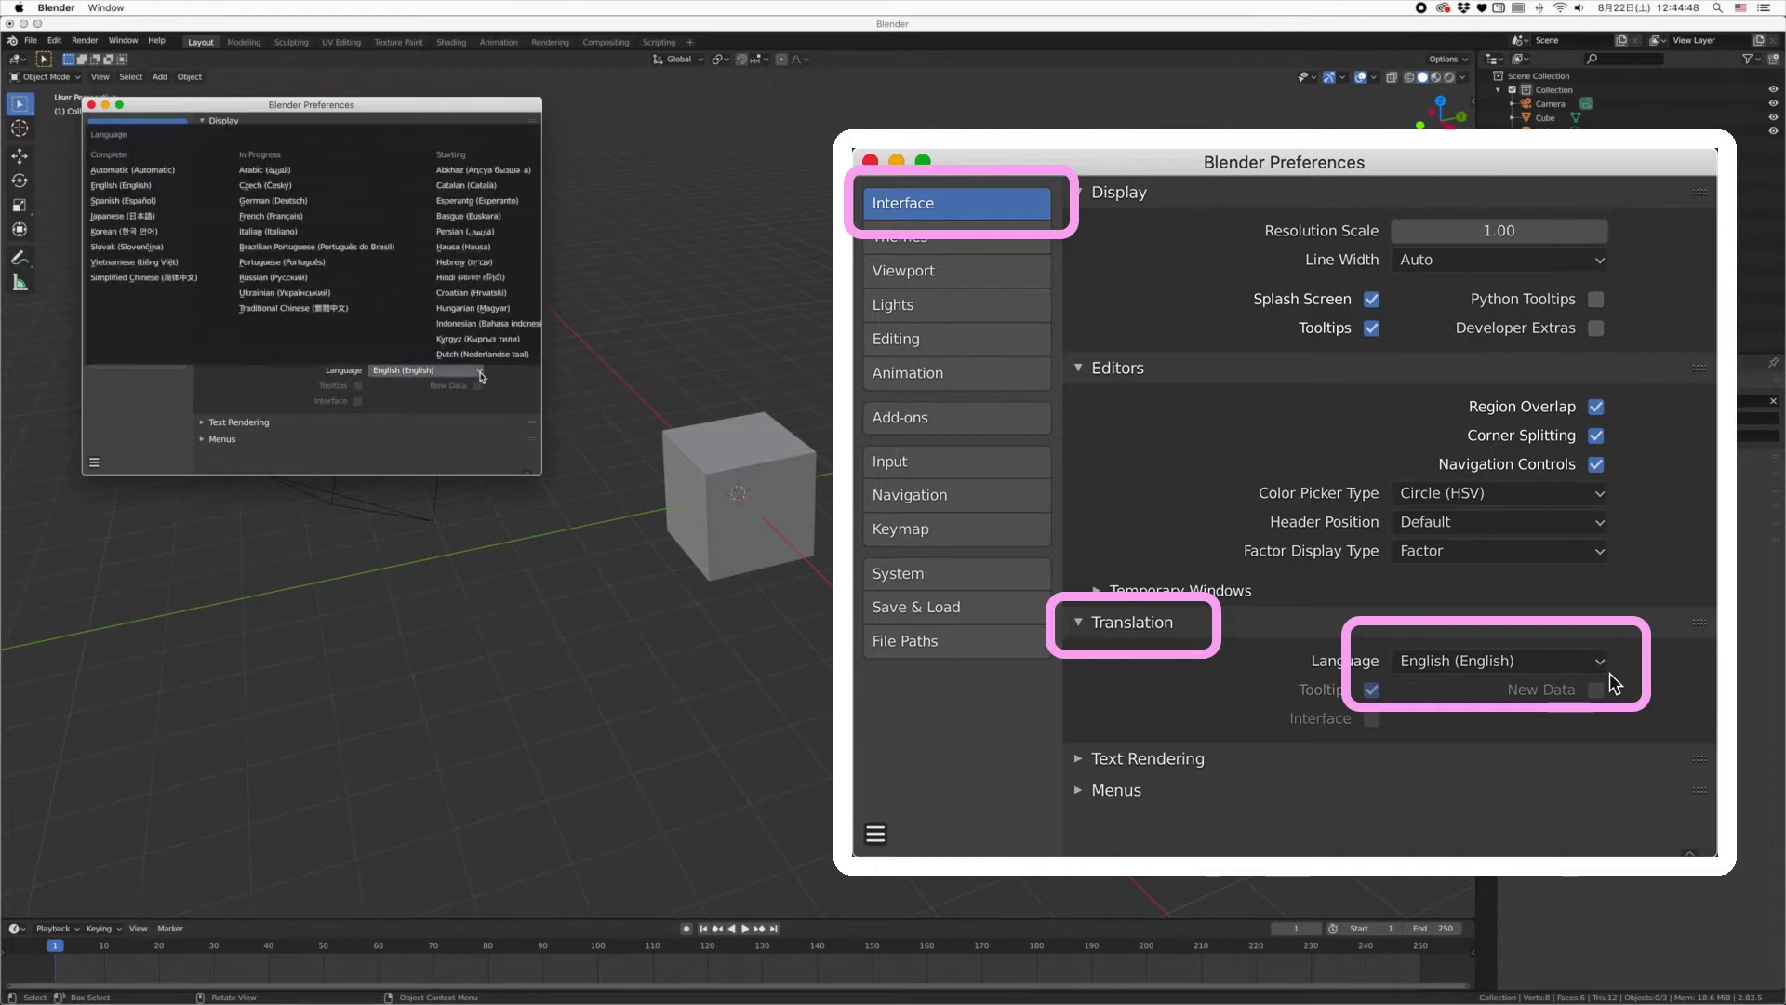
pyautogui.click(202, 224)
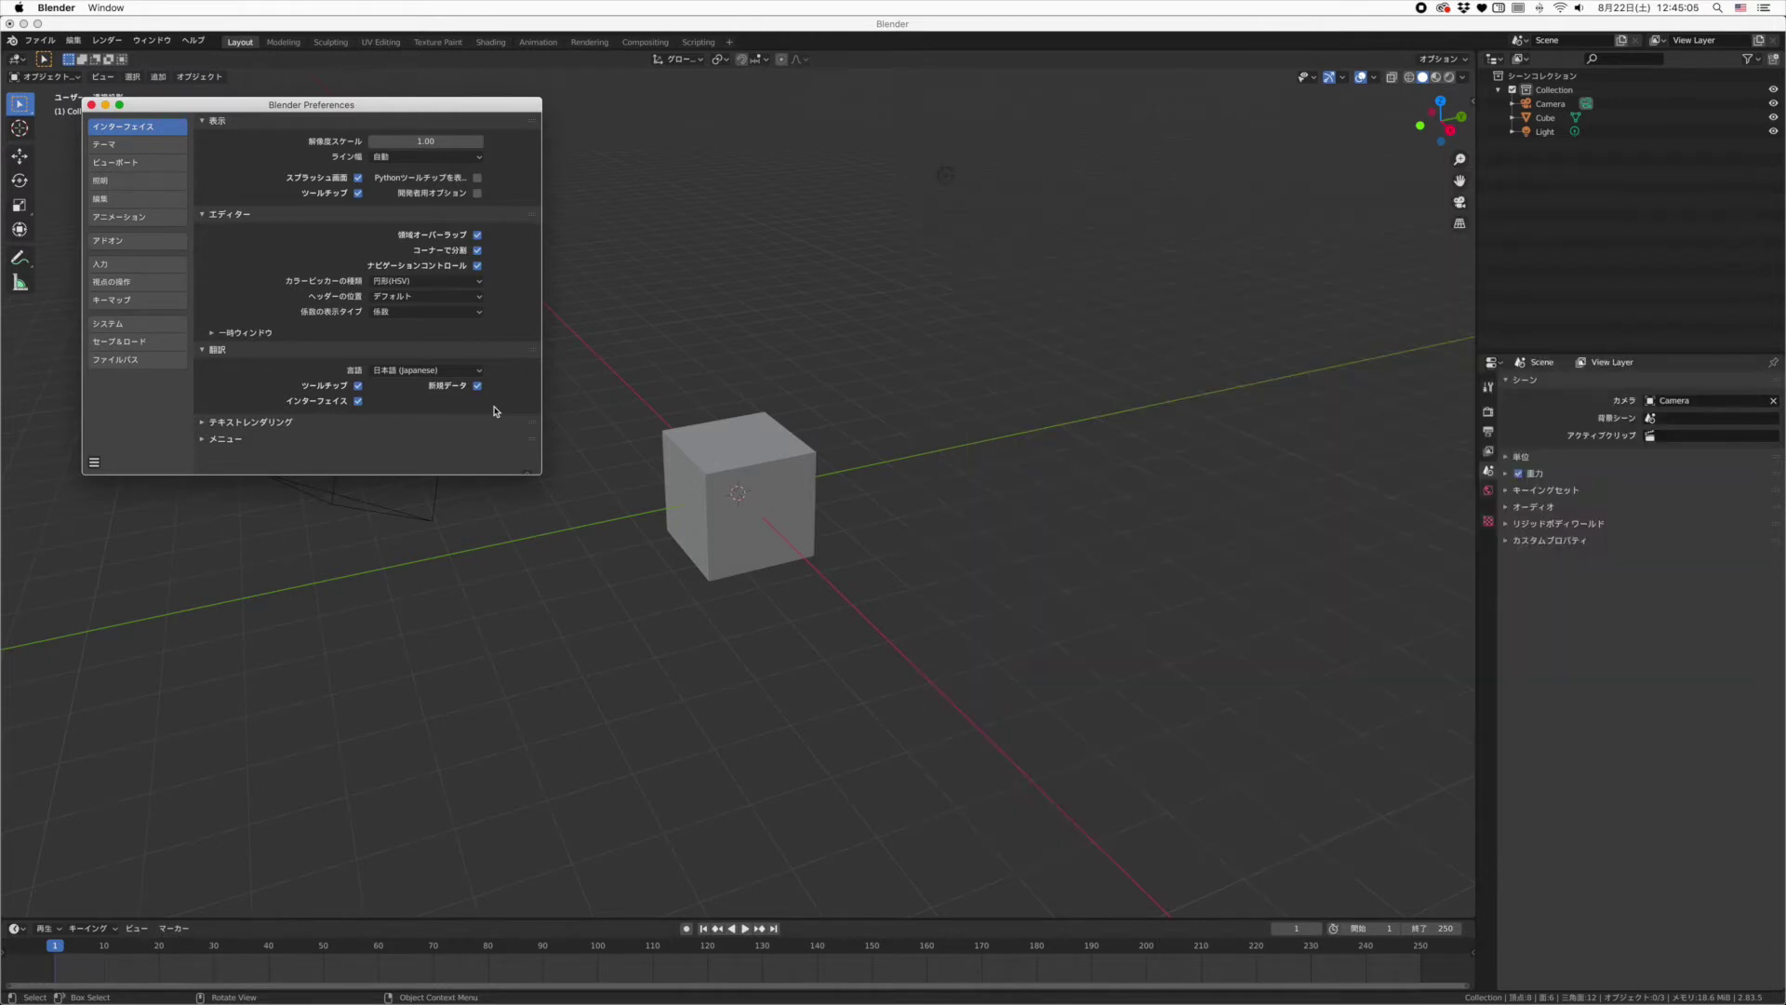
# Add a second mesh cube, move it up and right of the original, then reopen Preferences.
pyautogui.click(828, 414)
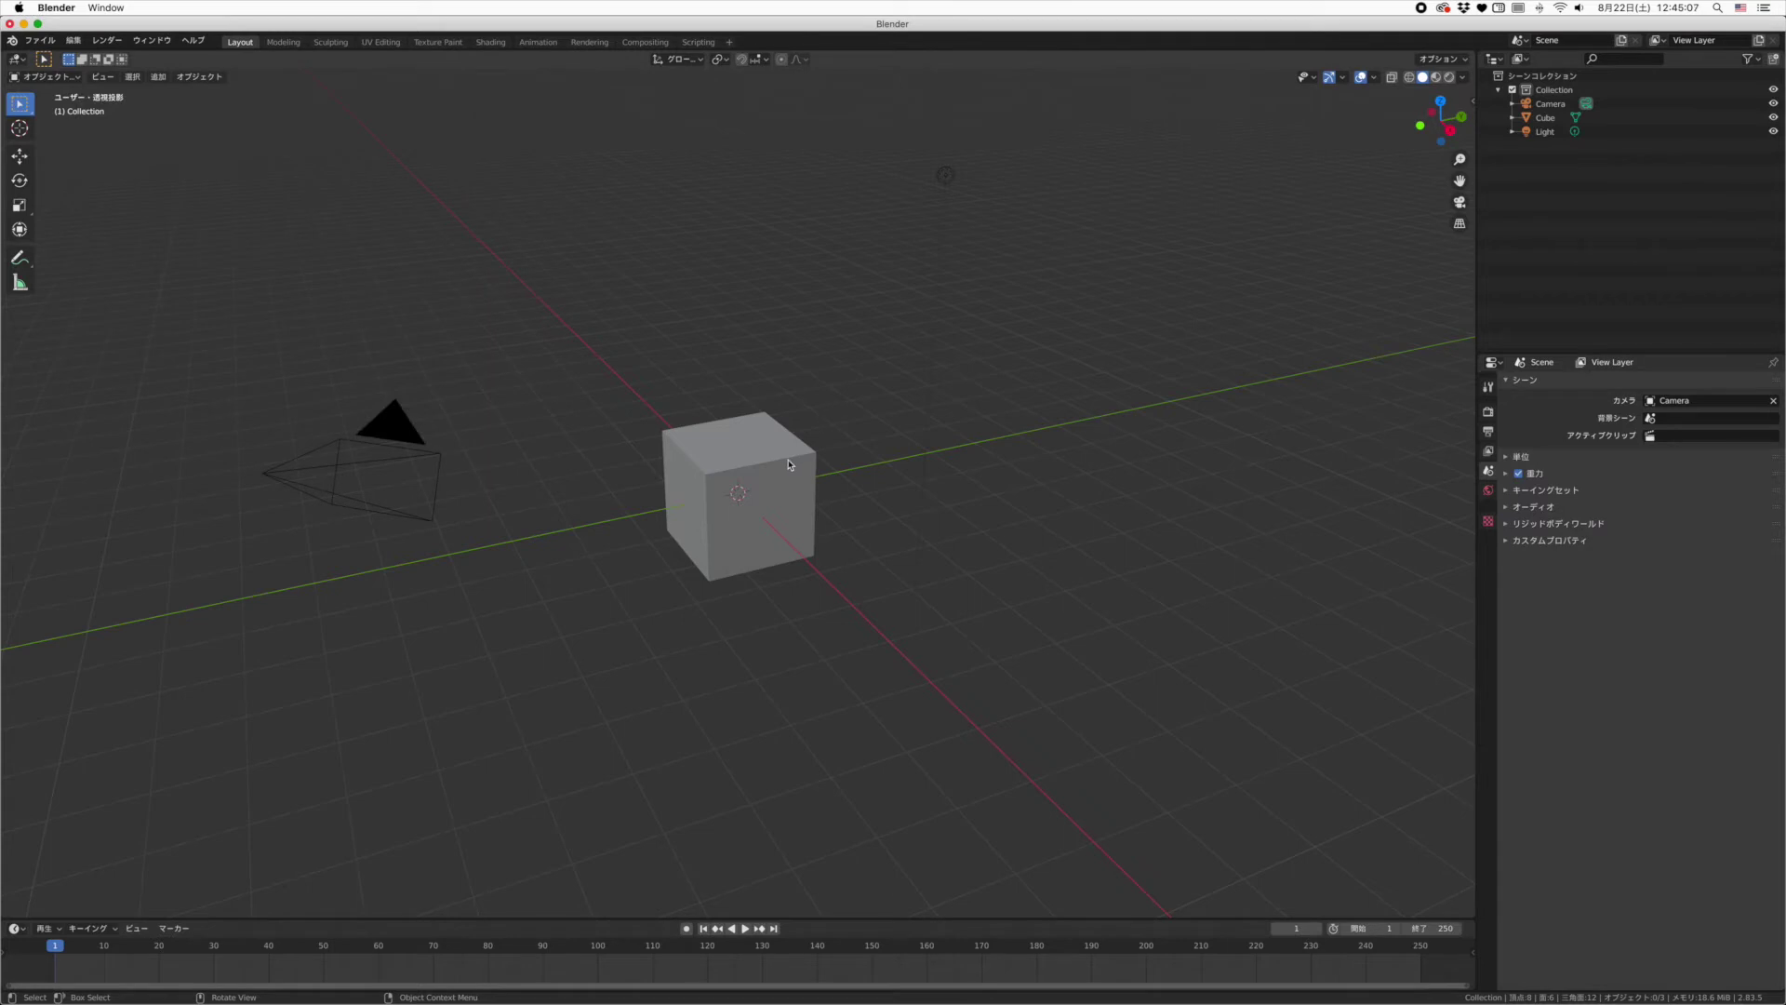
pyautogui.hotkey('shift', 'a')
pyautogui.click(872, 478)
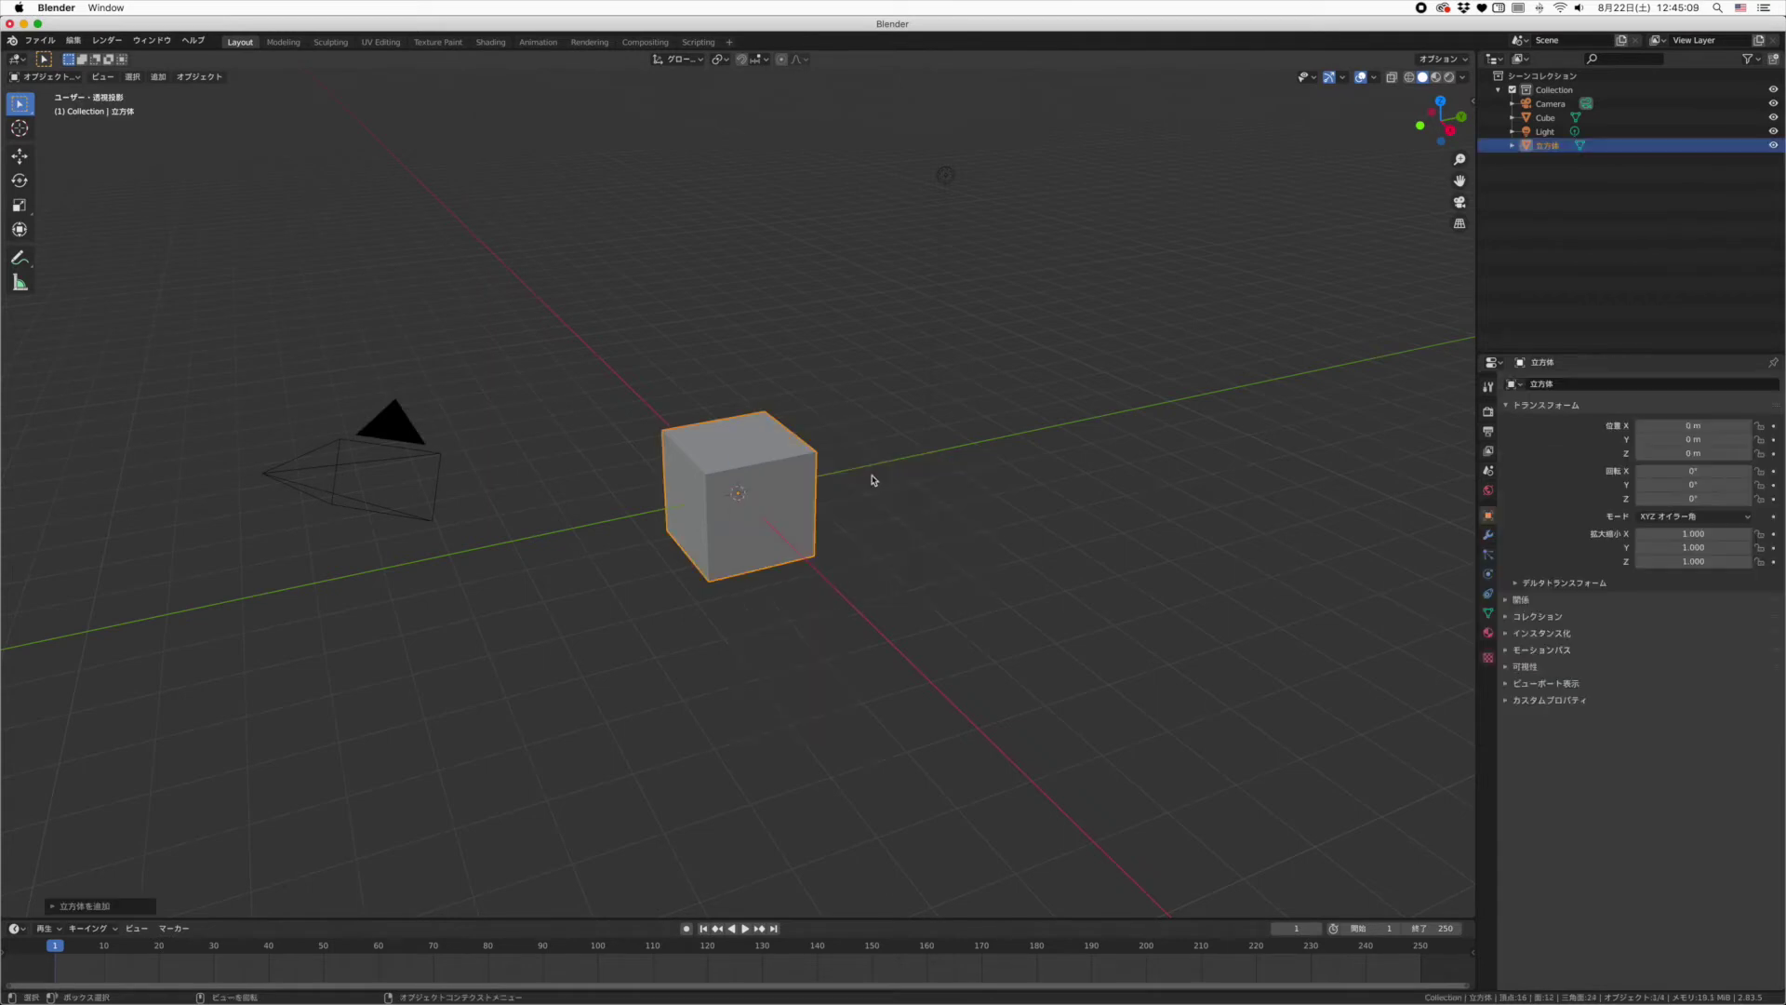
pyautogui.press('g')
pyautogui.click(979, 423)
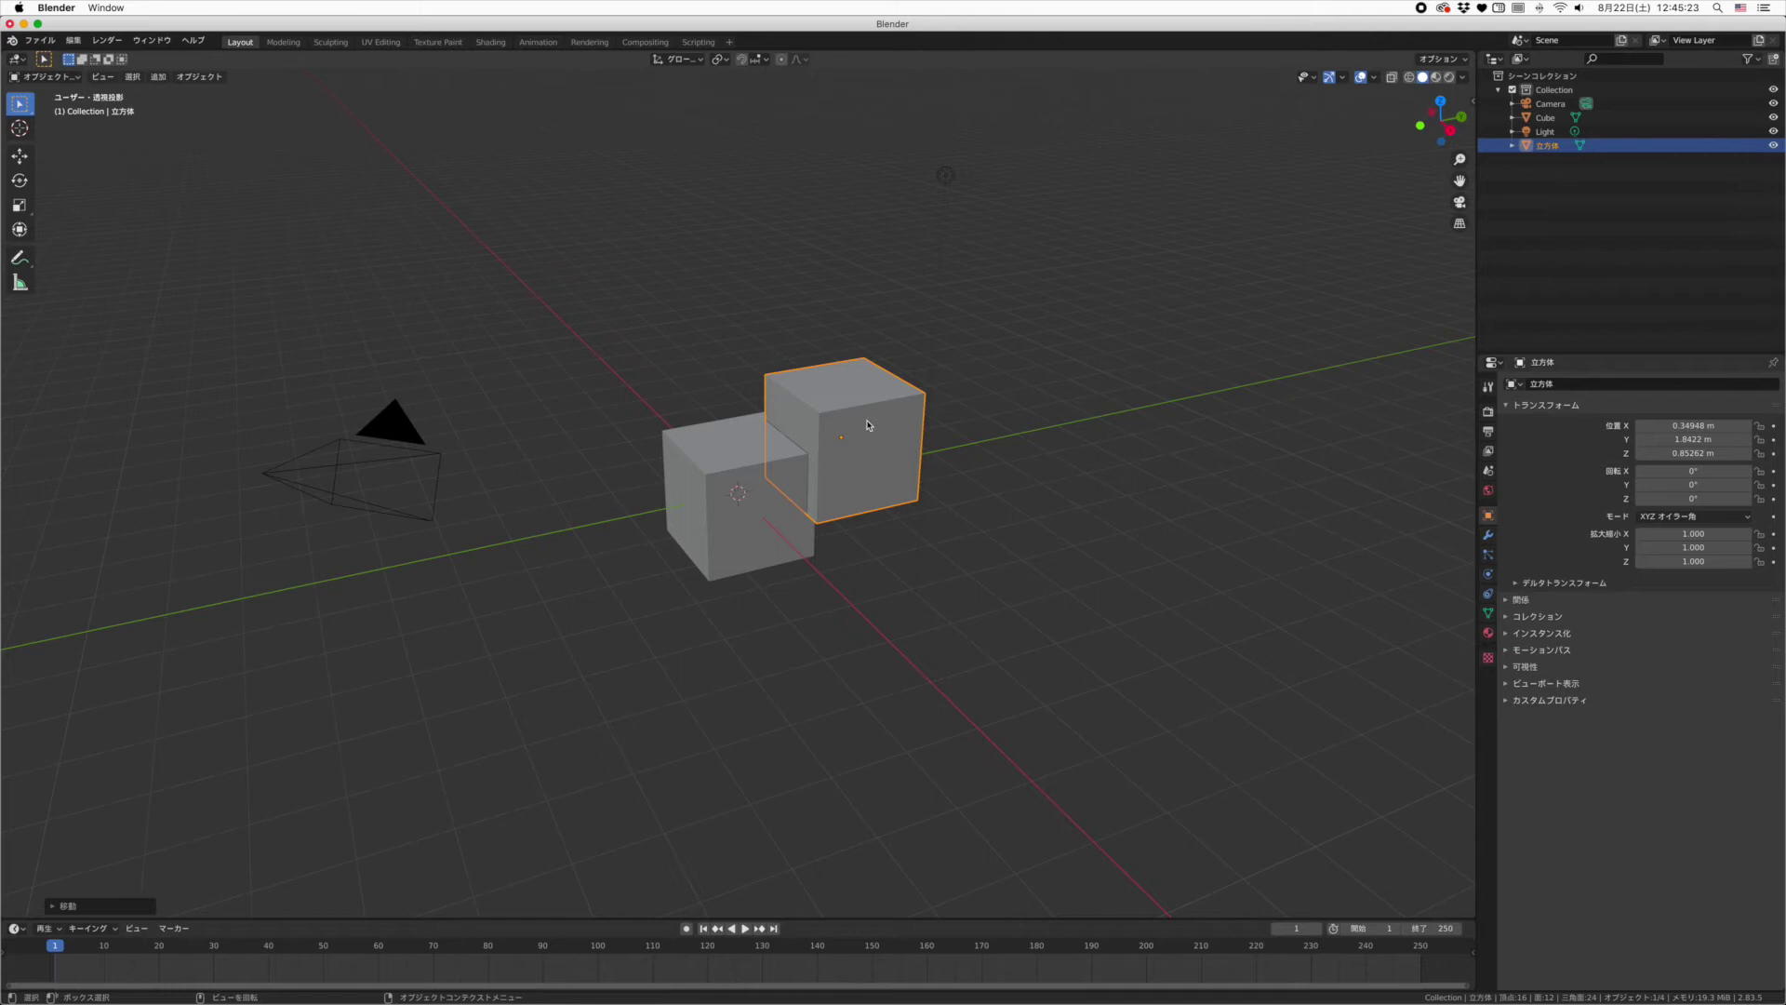
pyautogui.press('super+comma')
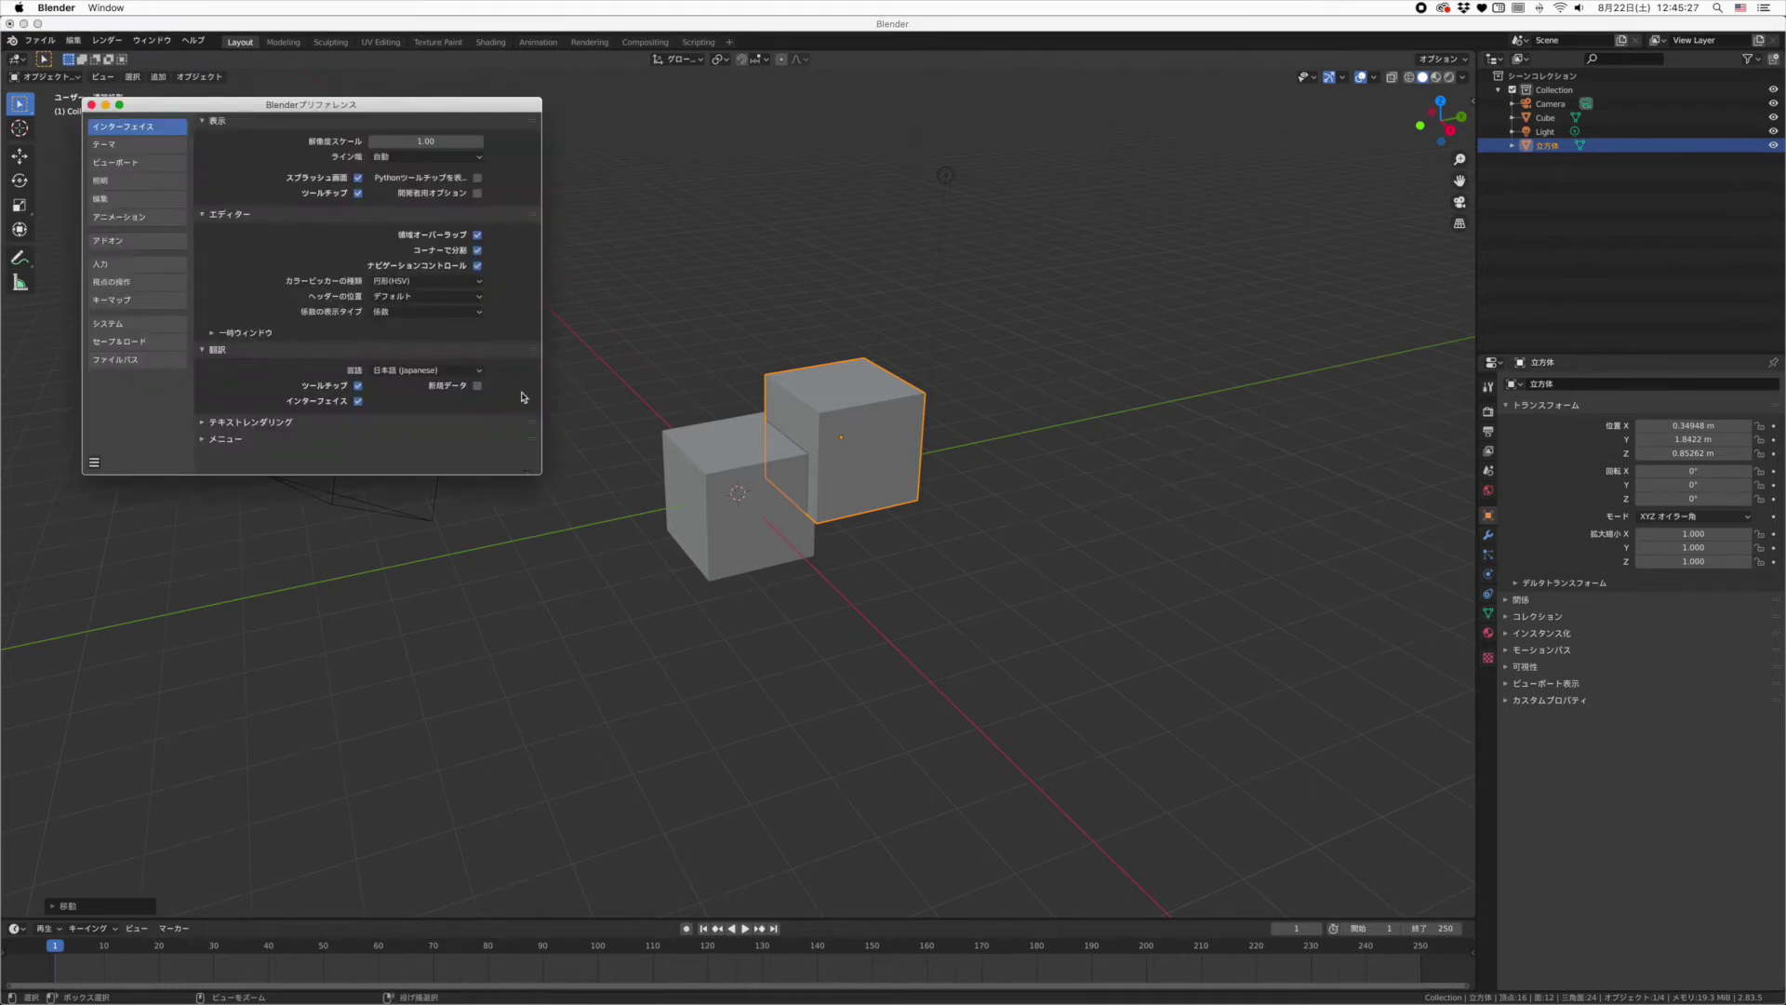
# Close Preferences and delete the moved second cube.
pyautogui.press('super+w')
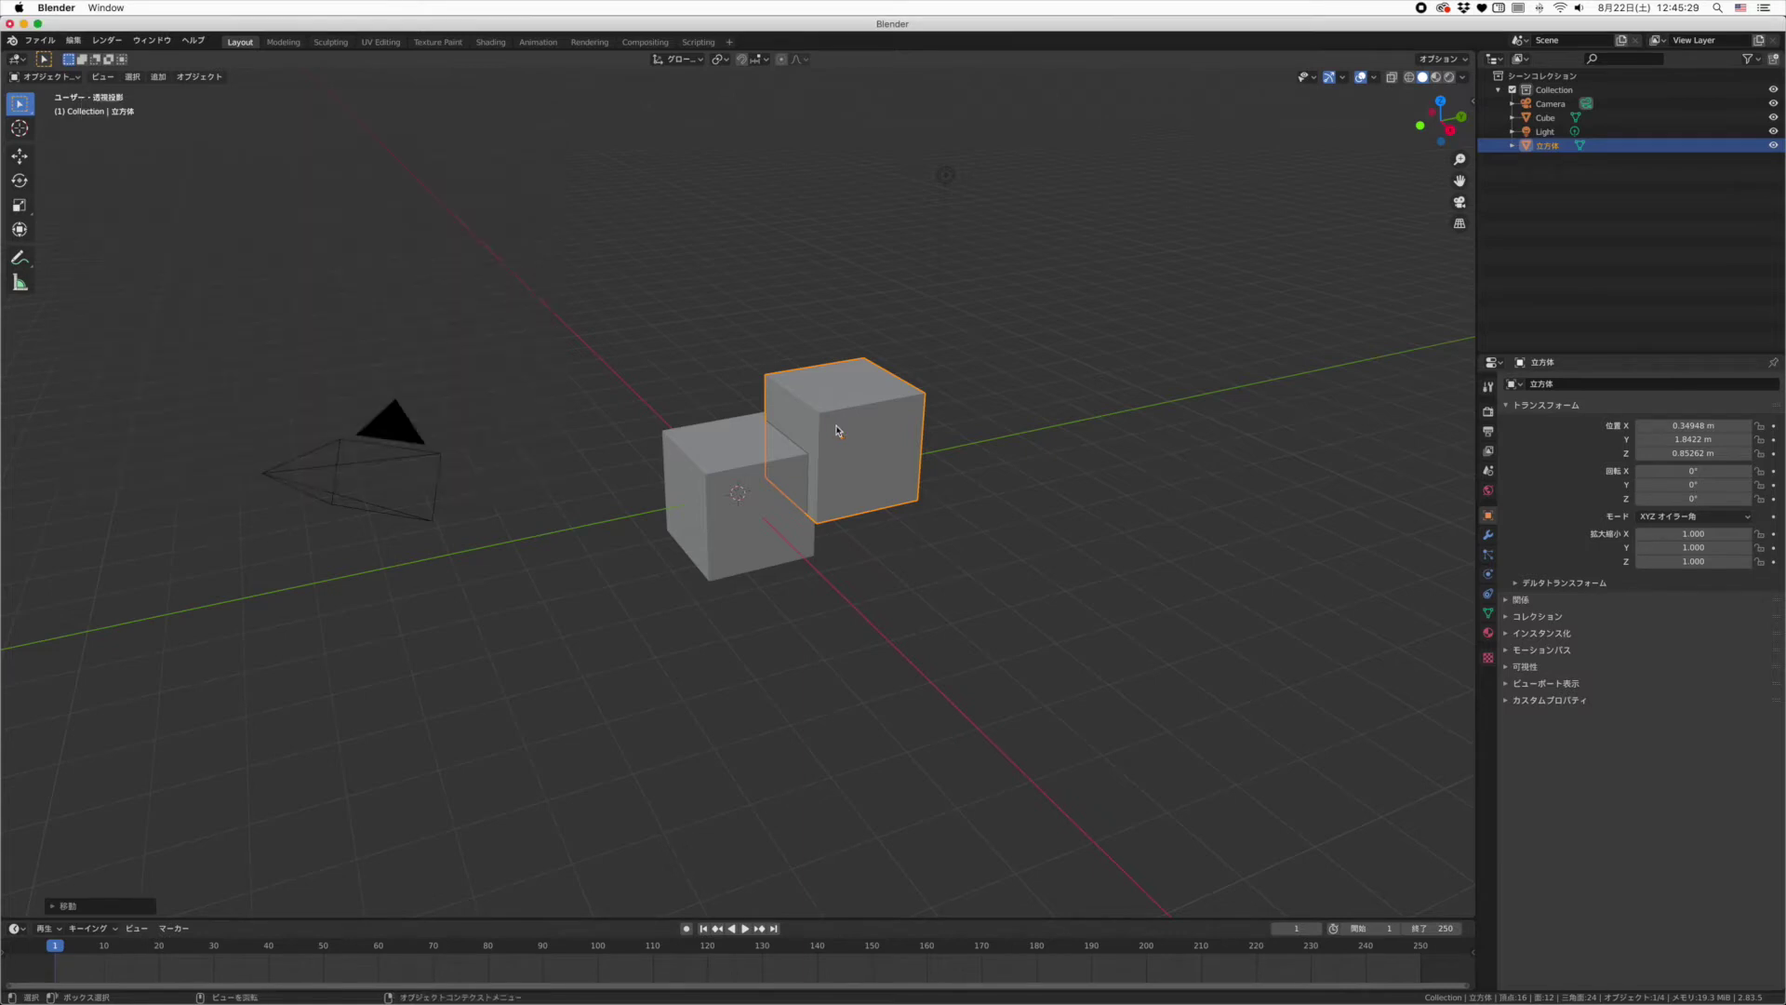
pyautogui.press('x')
pyautogui.click(837, 429)
# Add Cube.001, move it up and right, delete it, and reopen Preferences.
pyautogui.hotkey('shift', 'a')
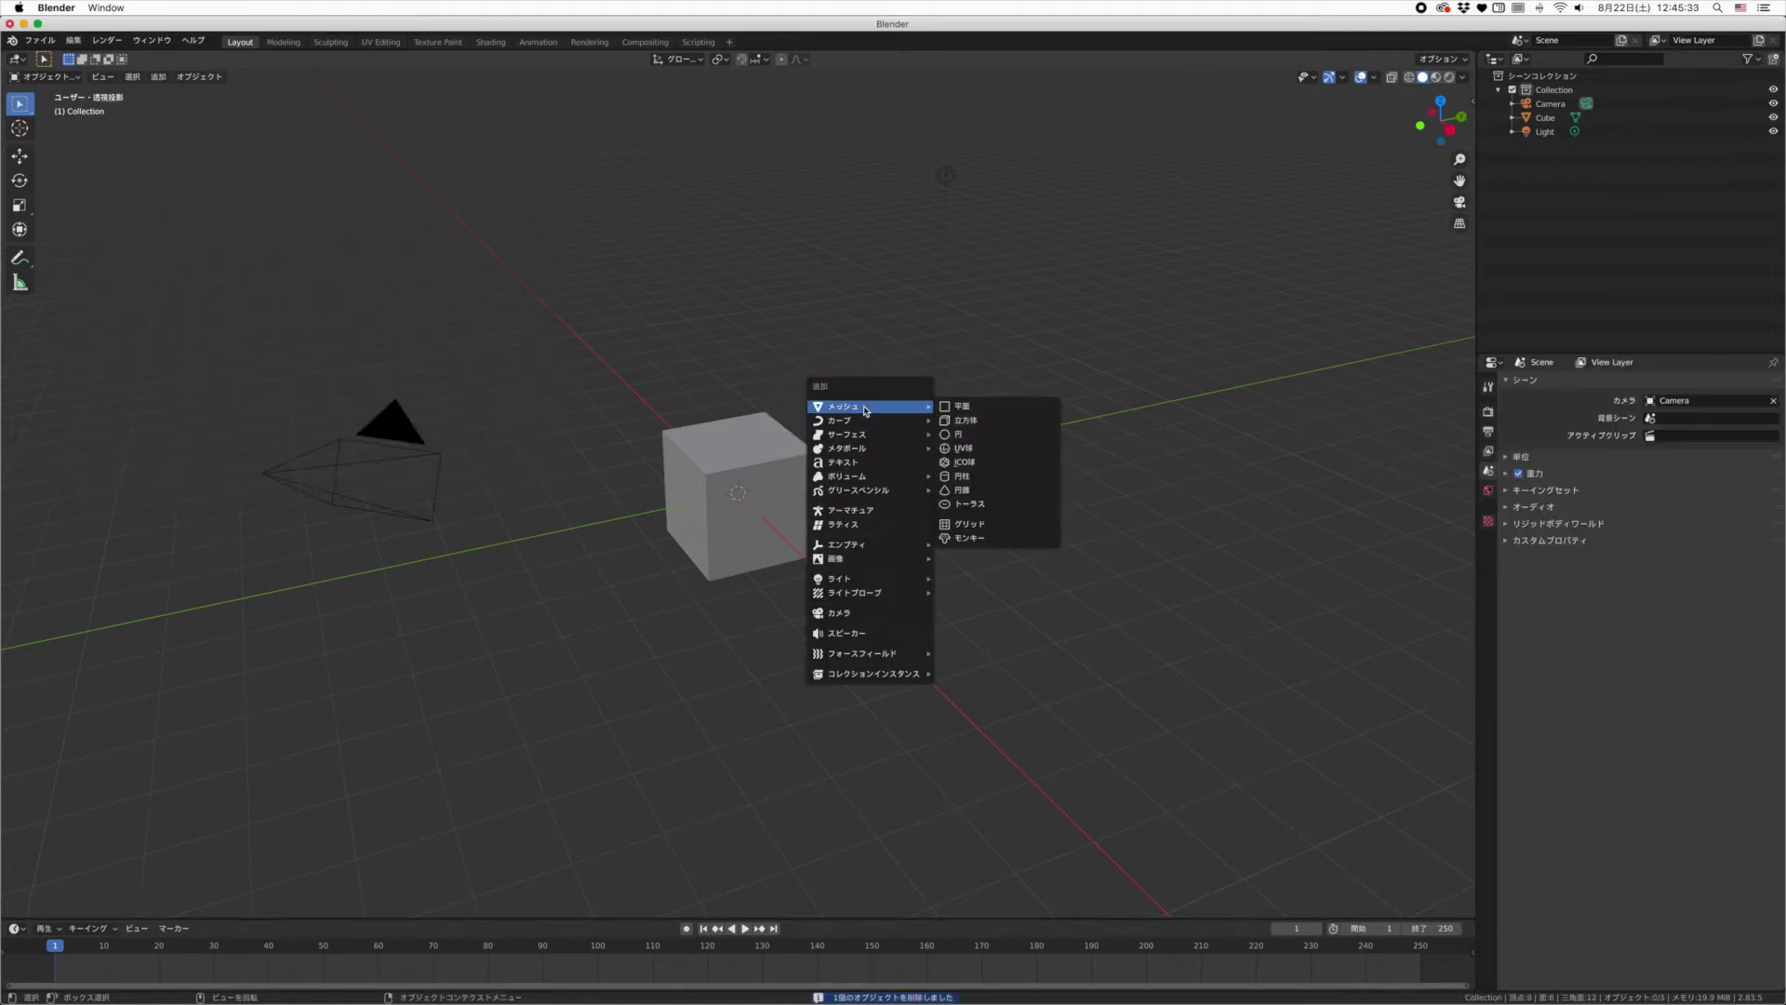
pyautogui.click(963, 420)
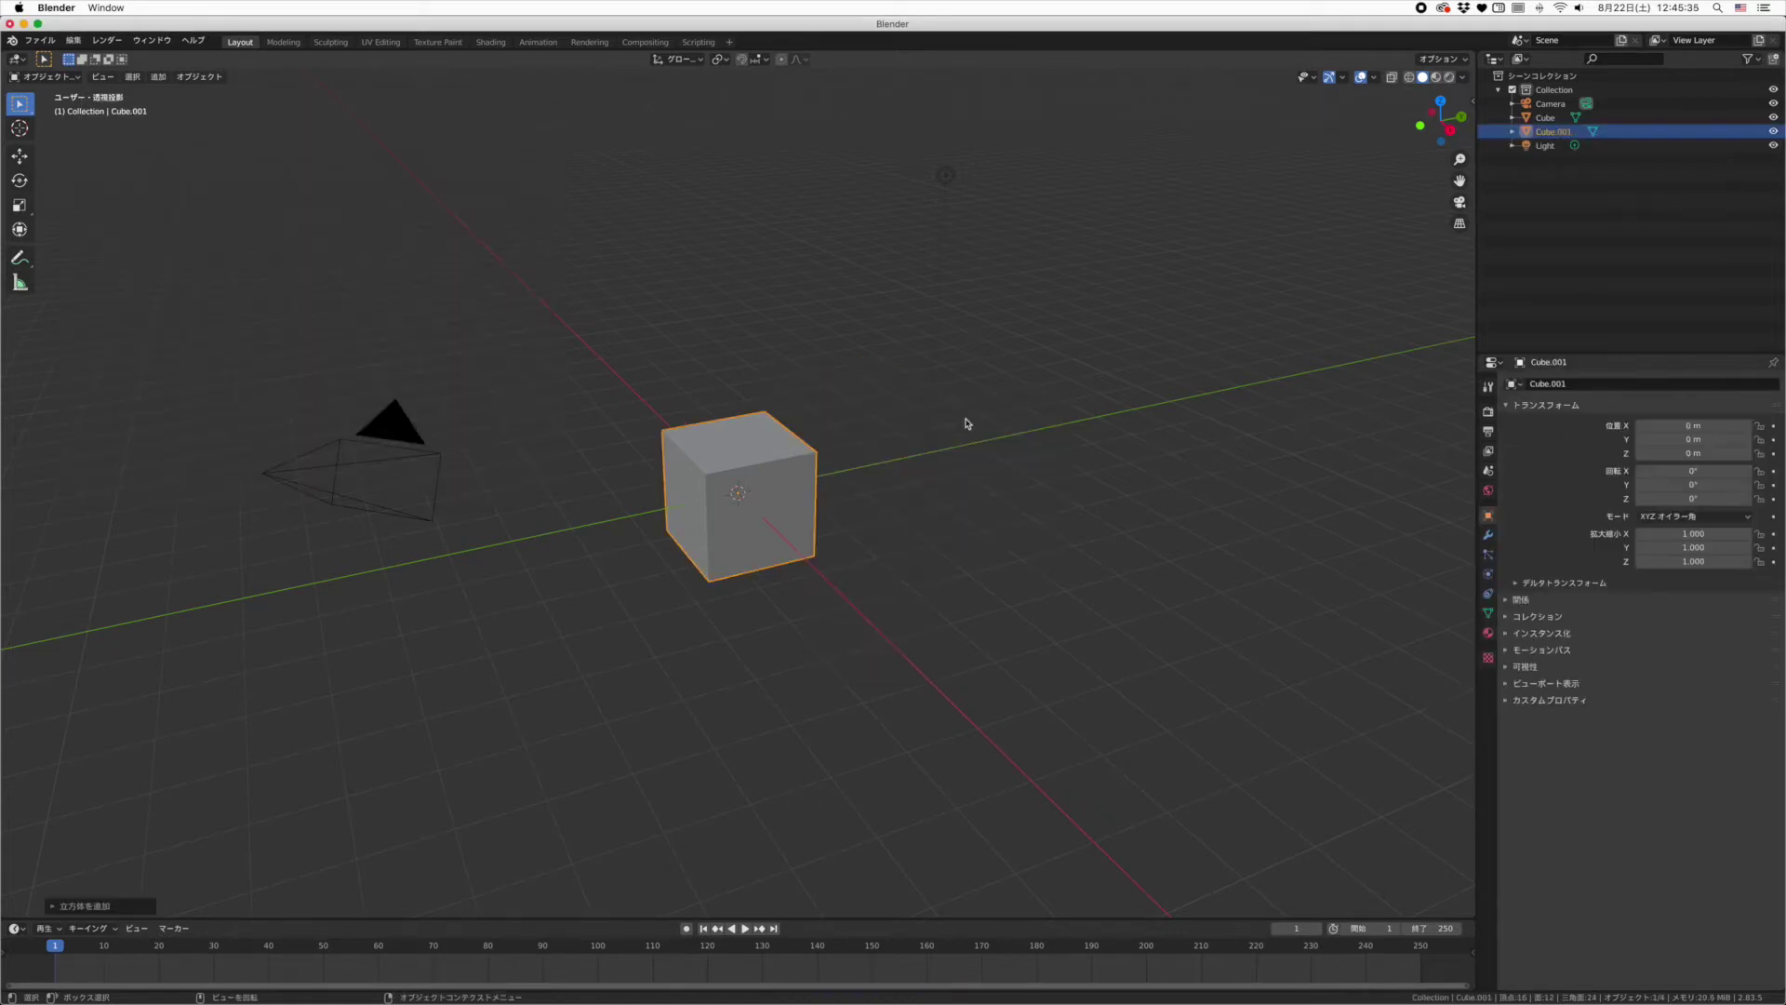
pyautogui.press('g')
pyautogui.click(948, 422)
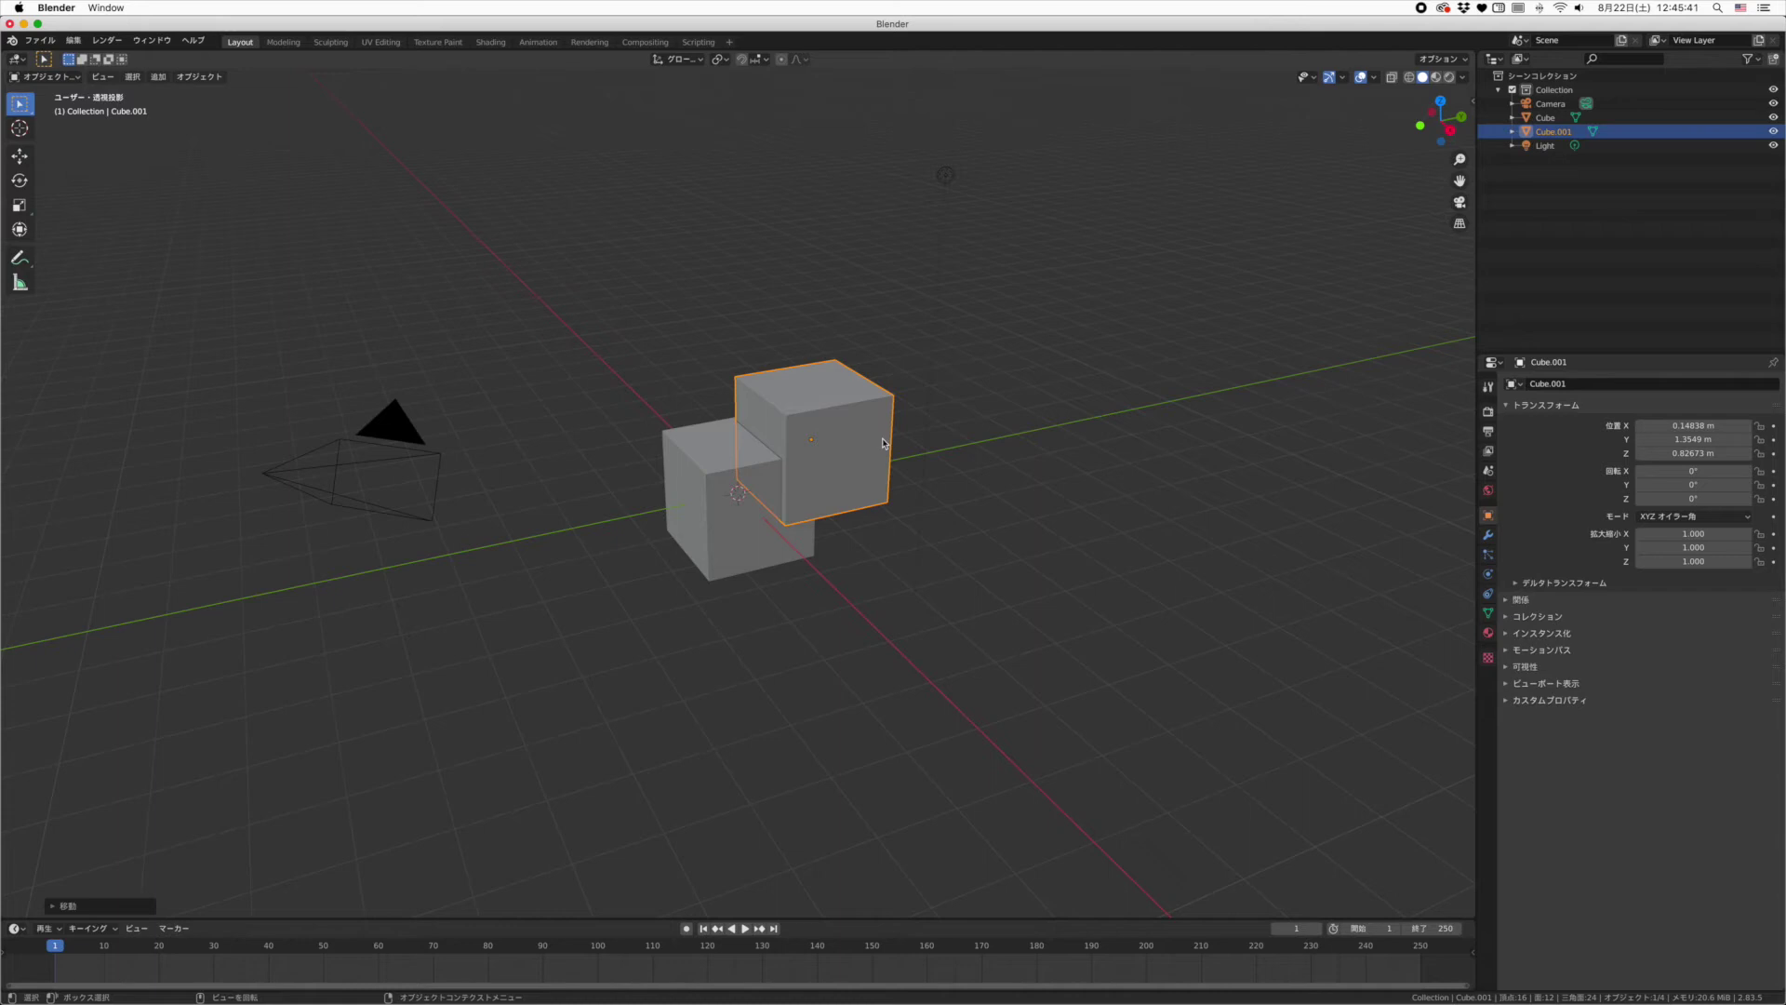
pyautogui.press('x')
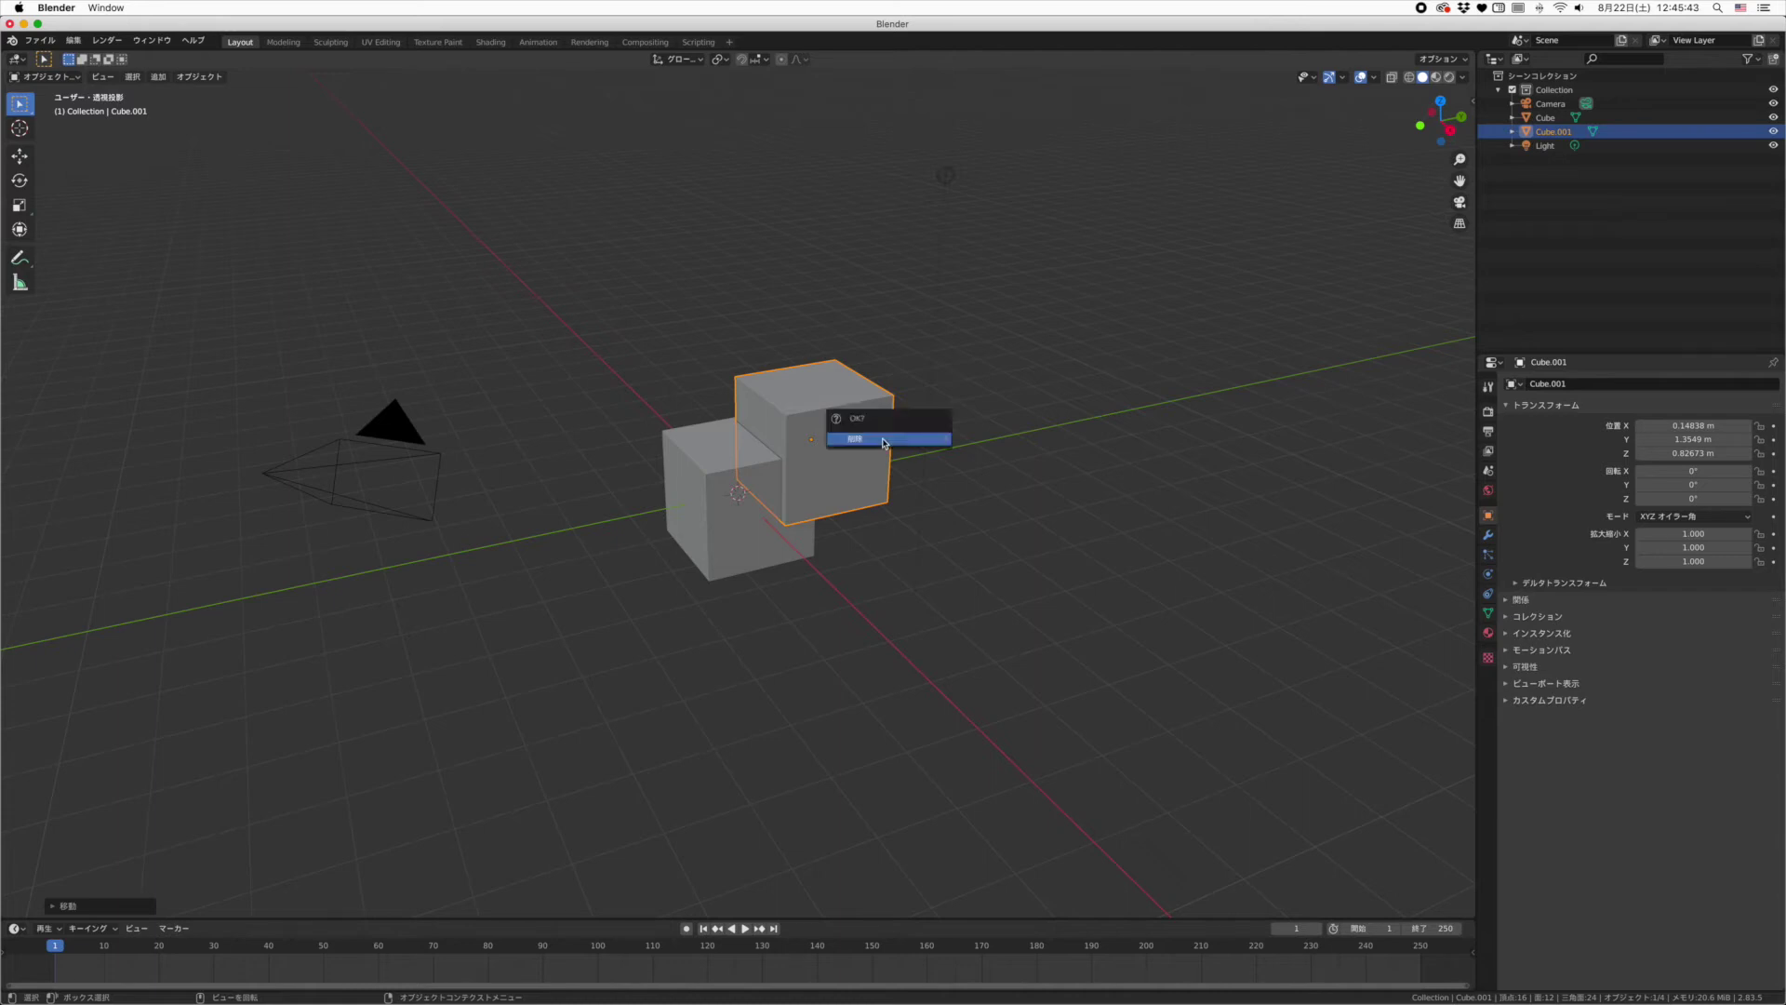
pyautogui.click(883, 443)
pyautogui.press('super+comma')
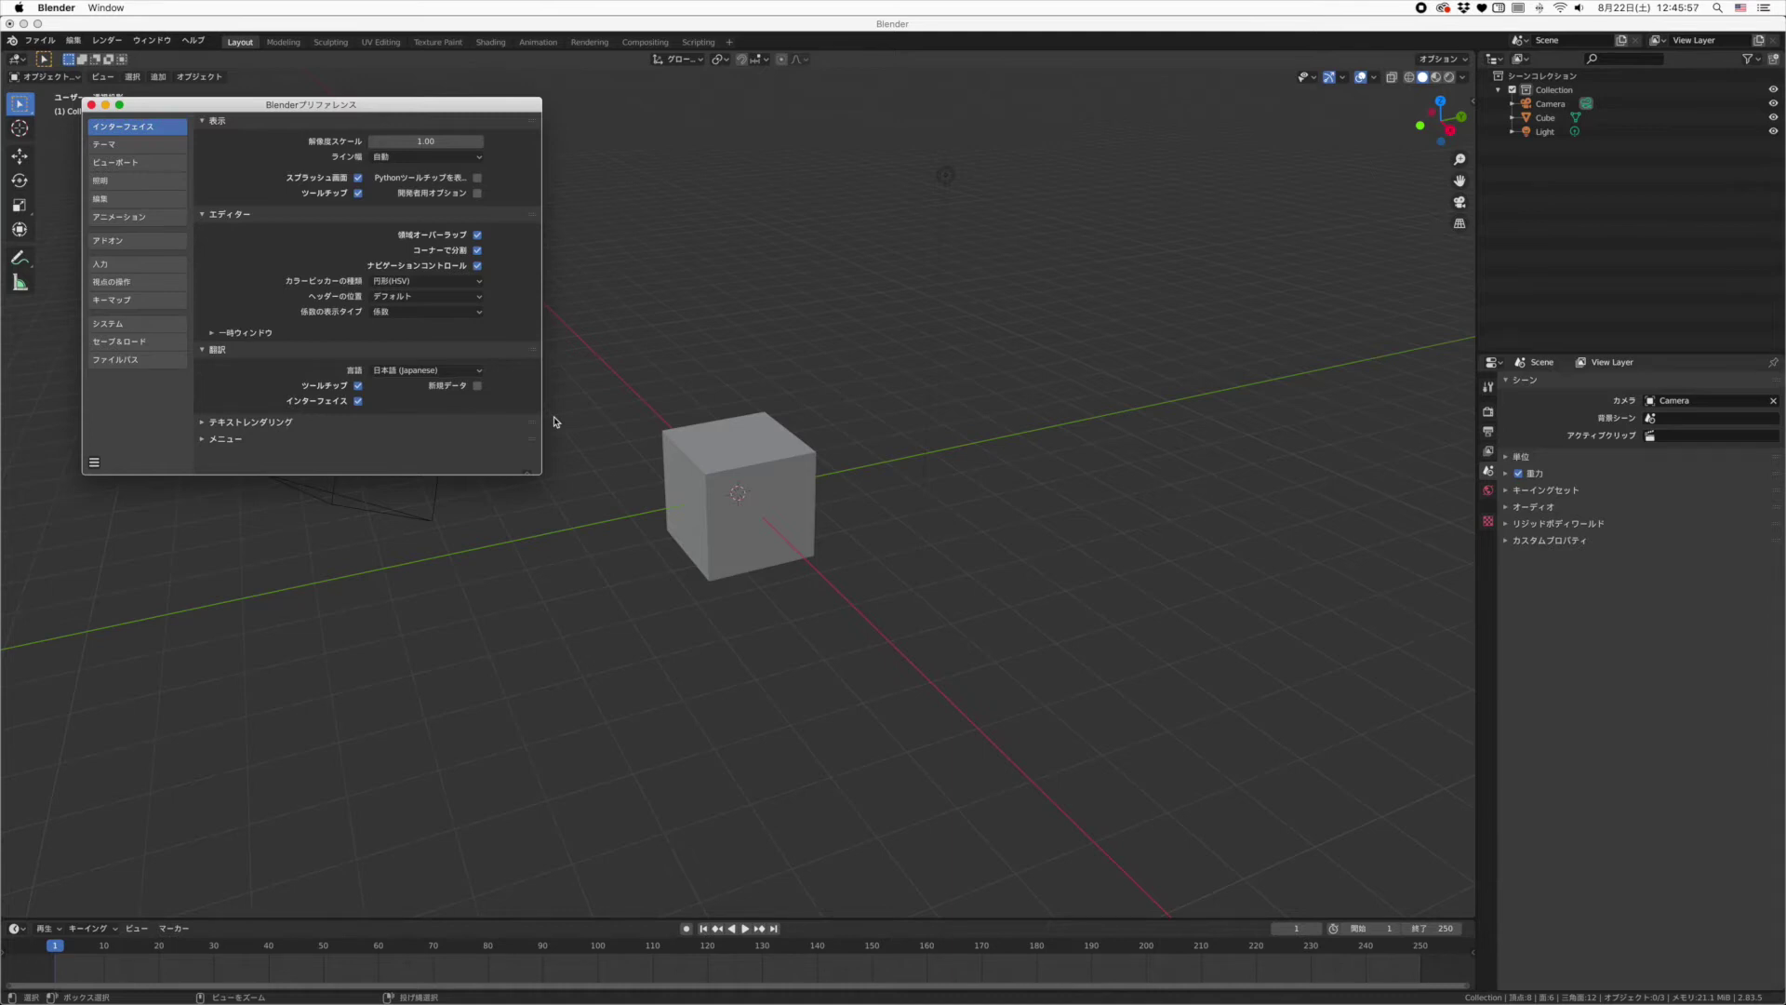
# Set the Themes > Text Style widget text size to 12 points, then return to Interface.
pyautogui.click(140, 147)
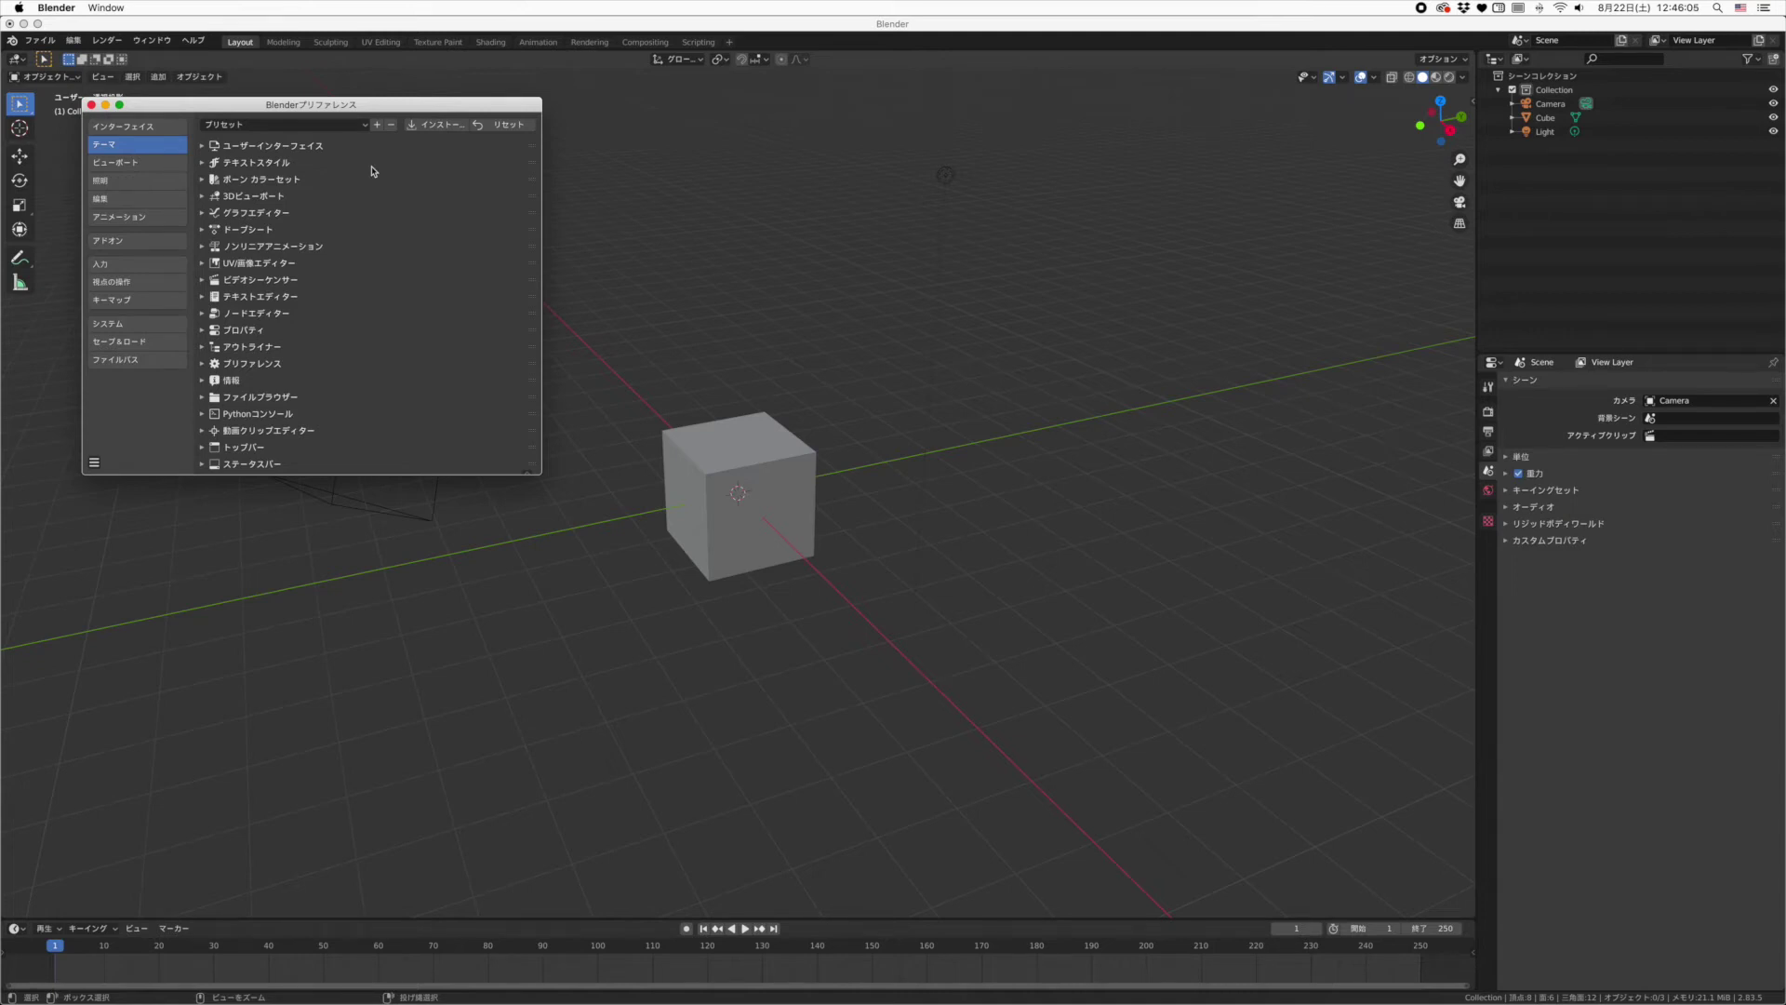
pyautogui.click(202, 164)
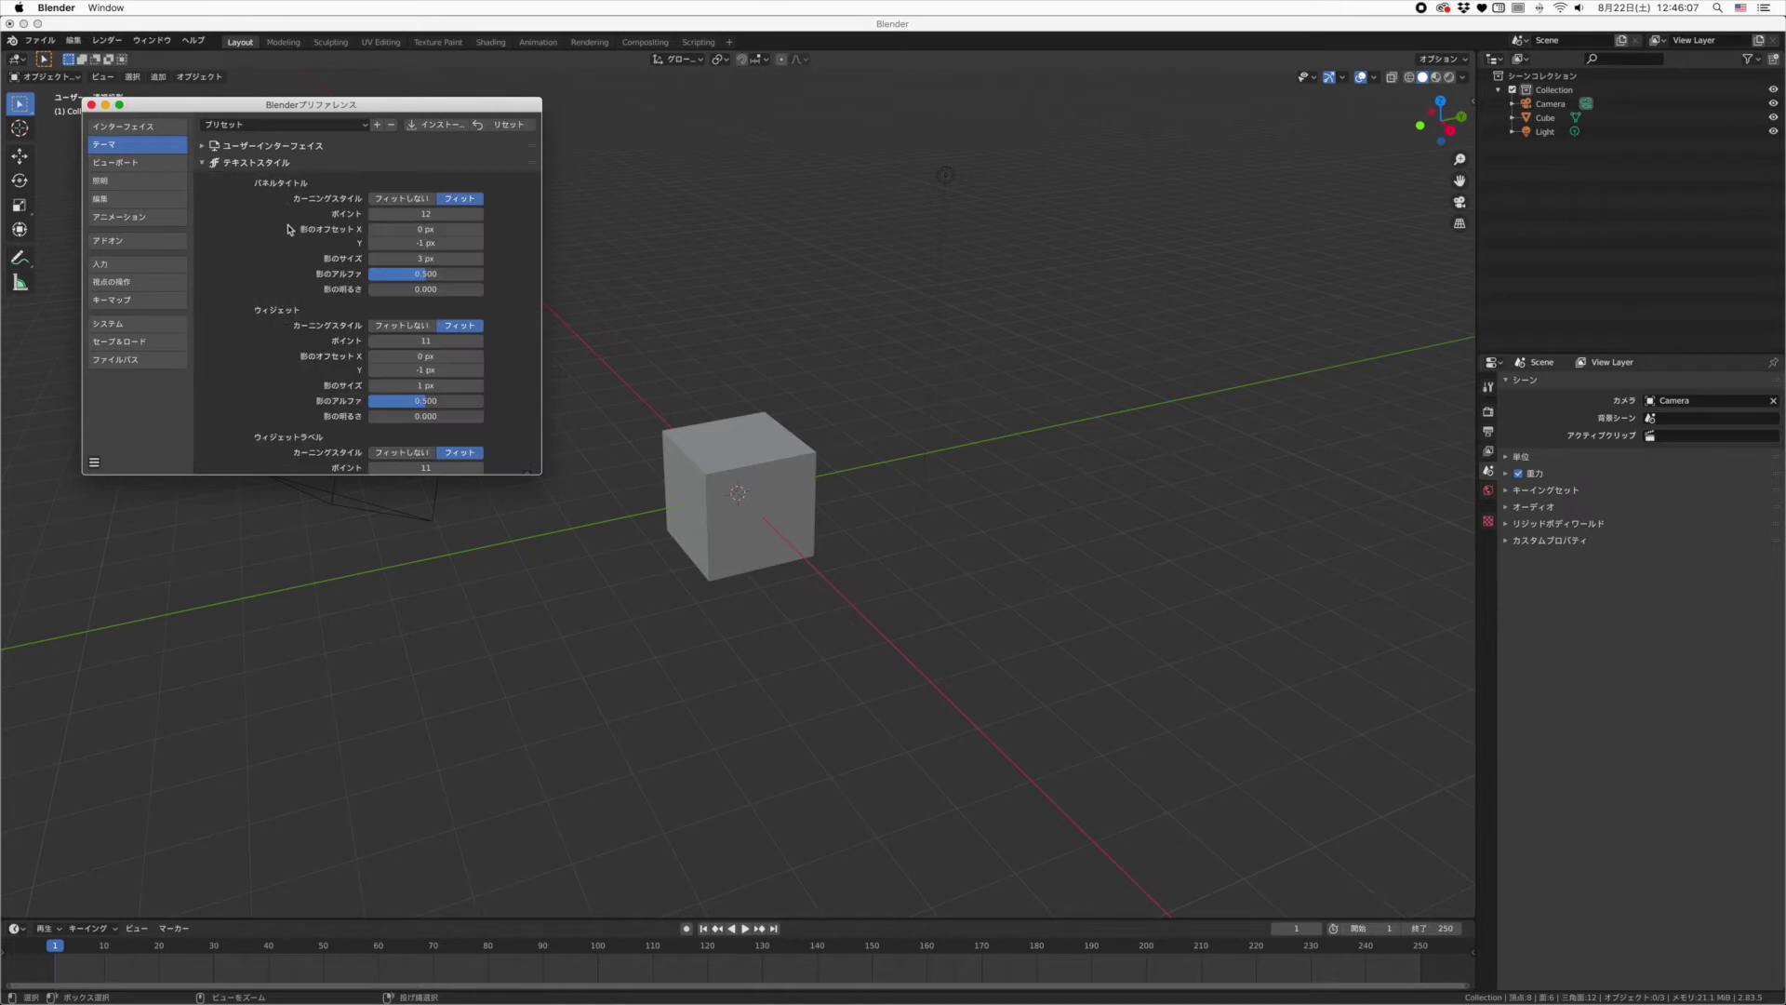
pyautogui.moveTo(425, 214)
pyautogui.mouseDown()
pyautogui.moveTo(446, 214)
pyautogui.moveTo(423, 214)
pyautogui.mouseUp()
pyautogui.moveTo(425, 341)
pyautogui.mouseDown()
pyautogui.moveTo(461, 340)
pyautogui.moveTo(414, 340)
pyautogui.mouseUp()
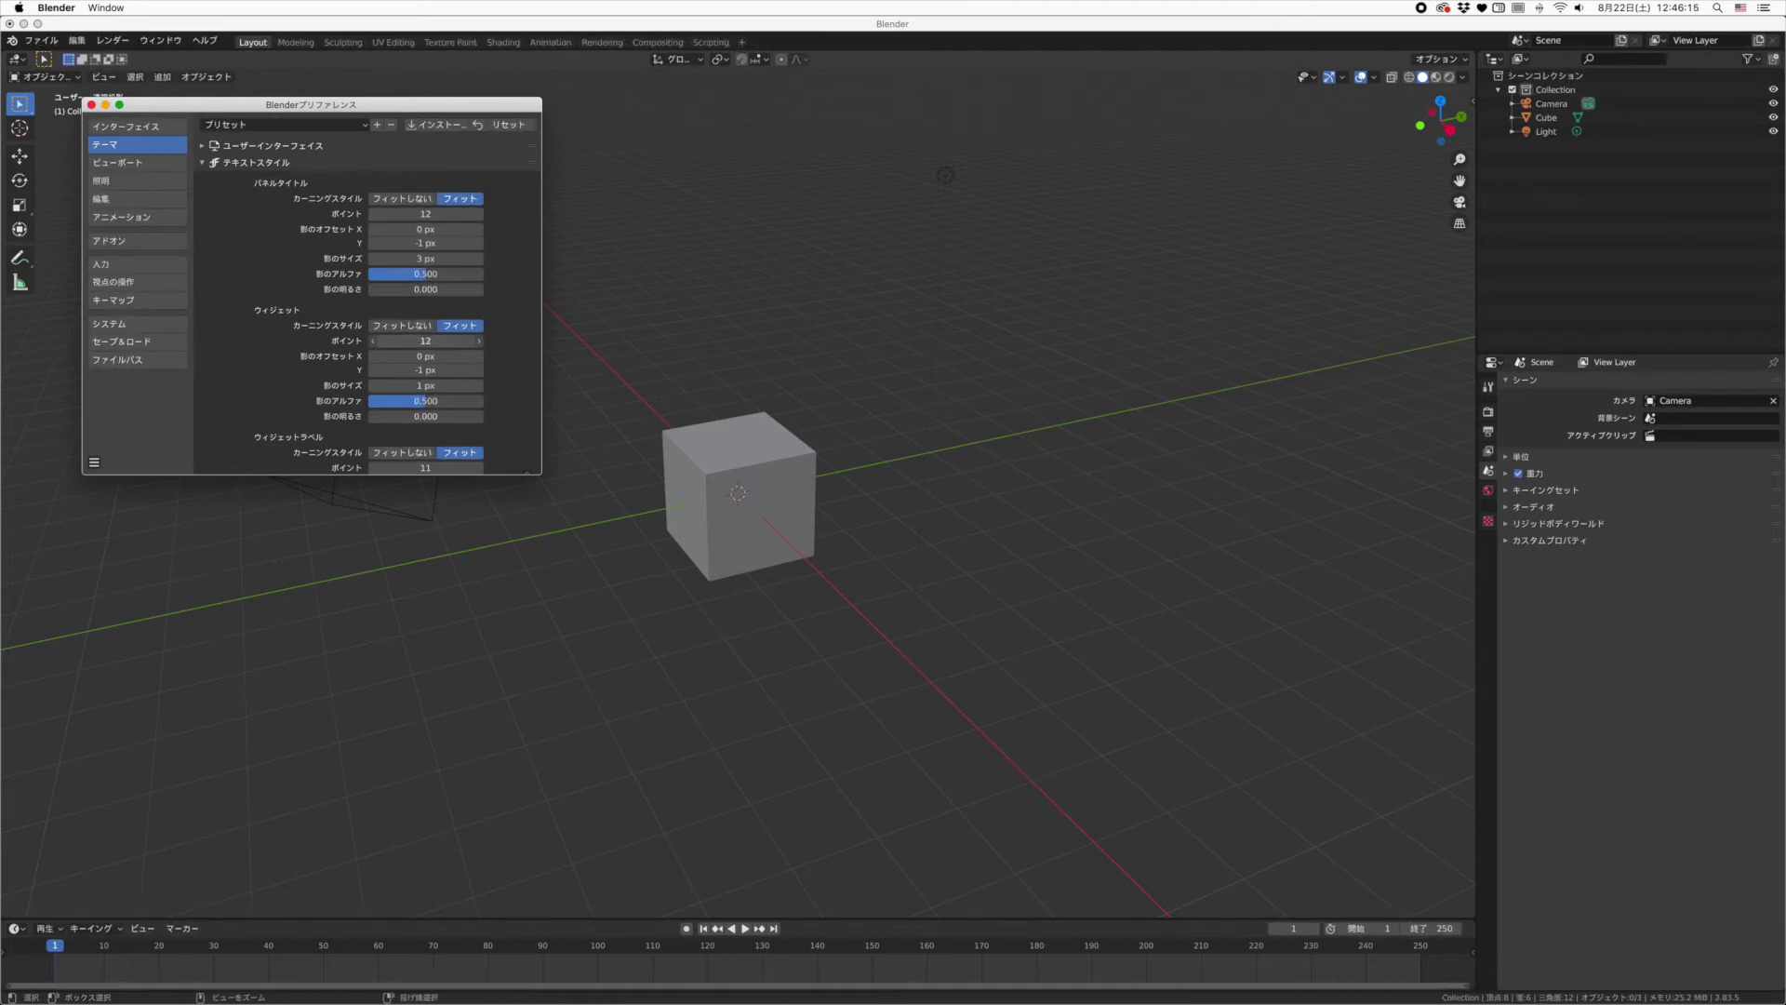
pyautogui.click(203, 162)
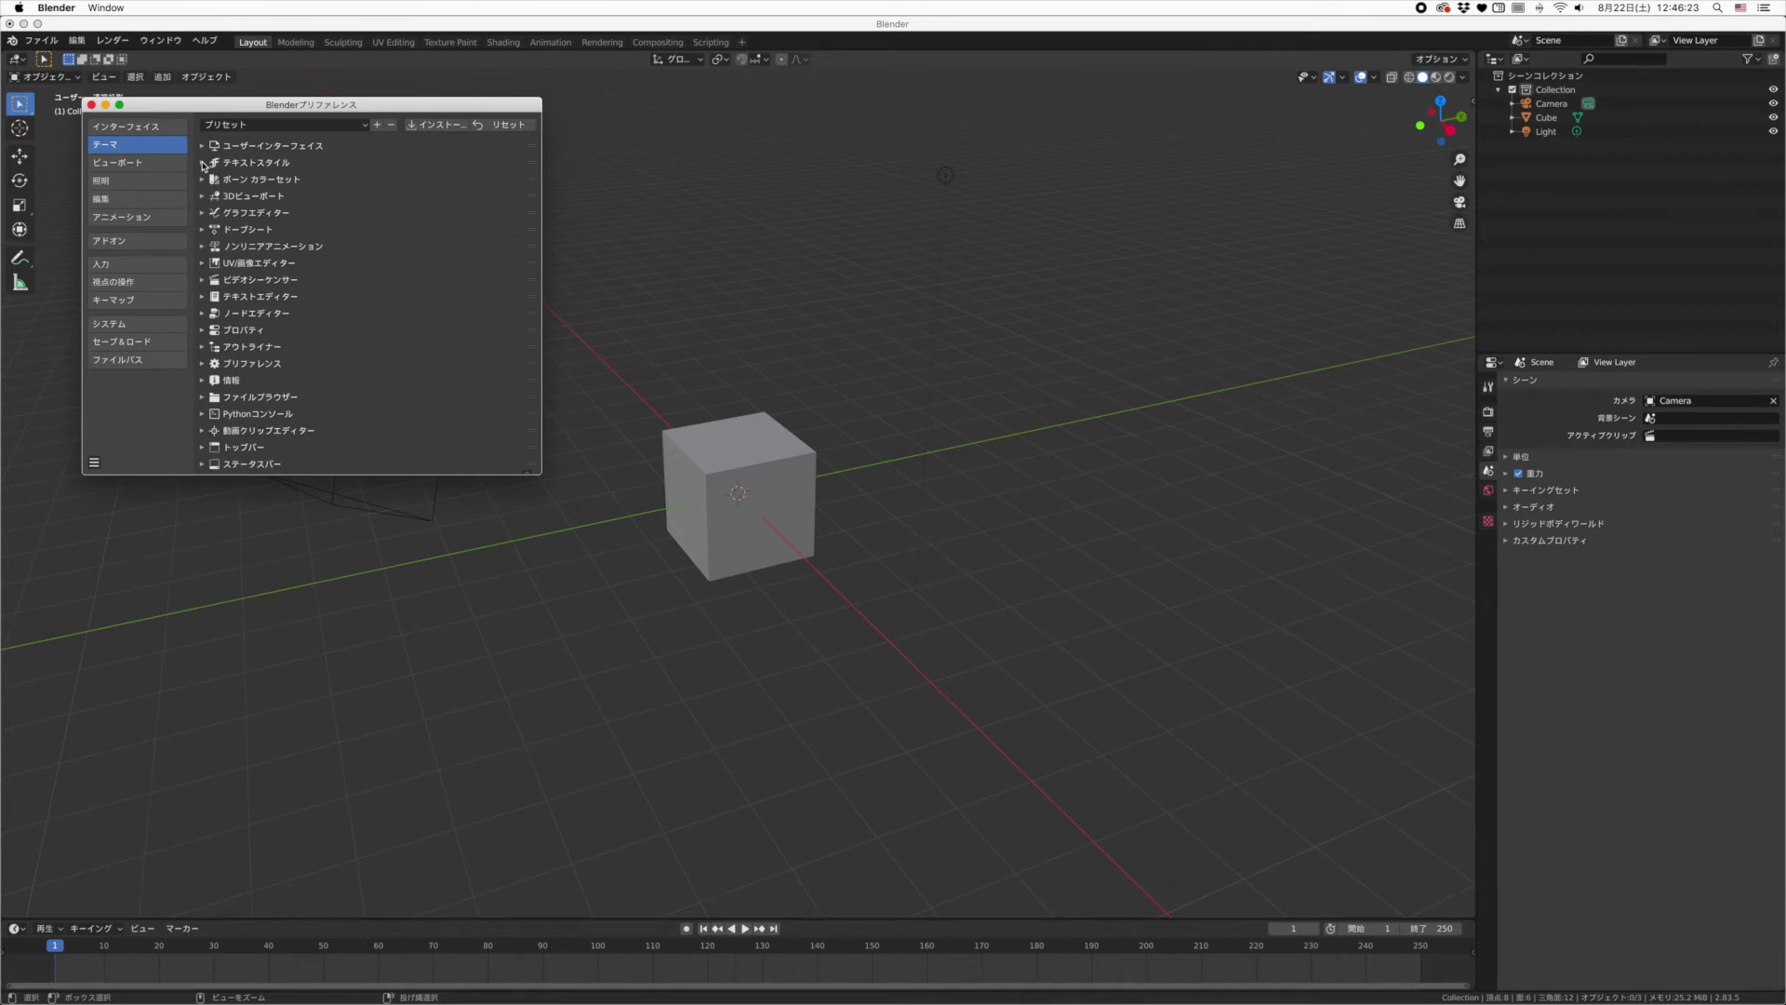
pyautogui.click(131, 127)
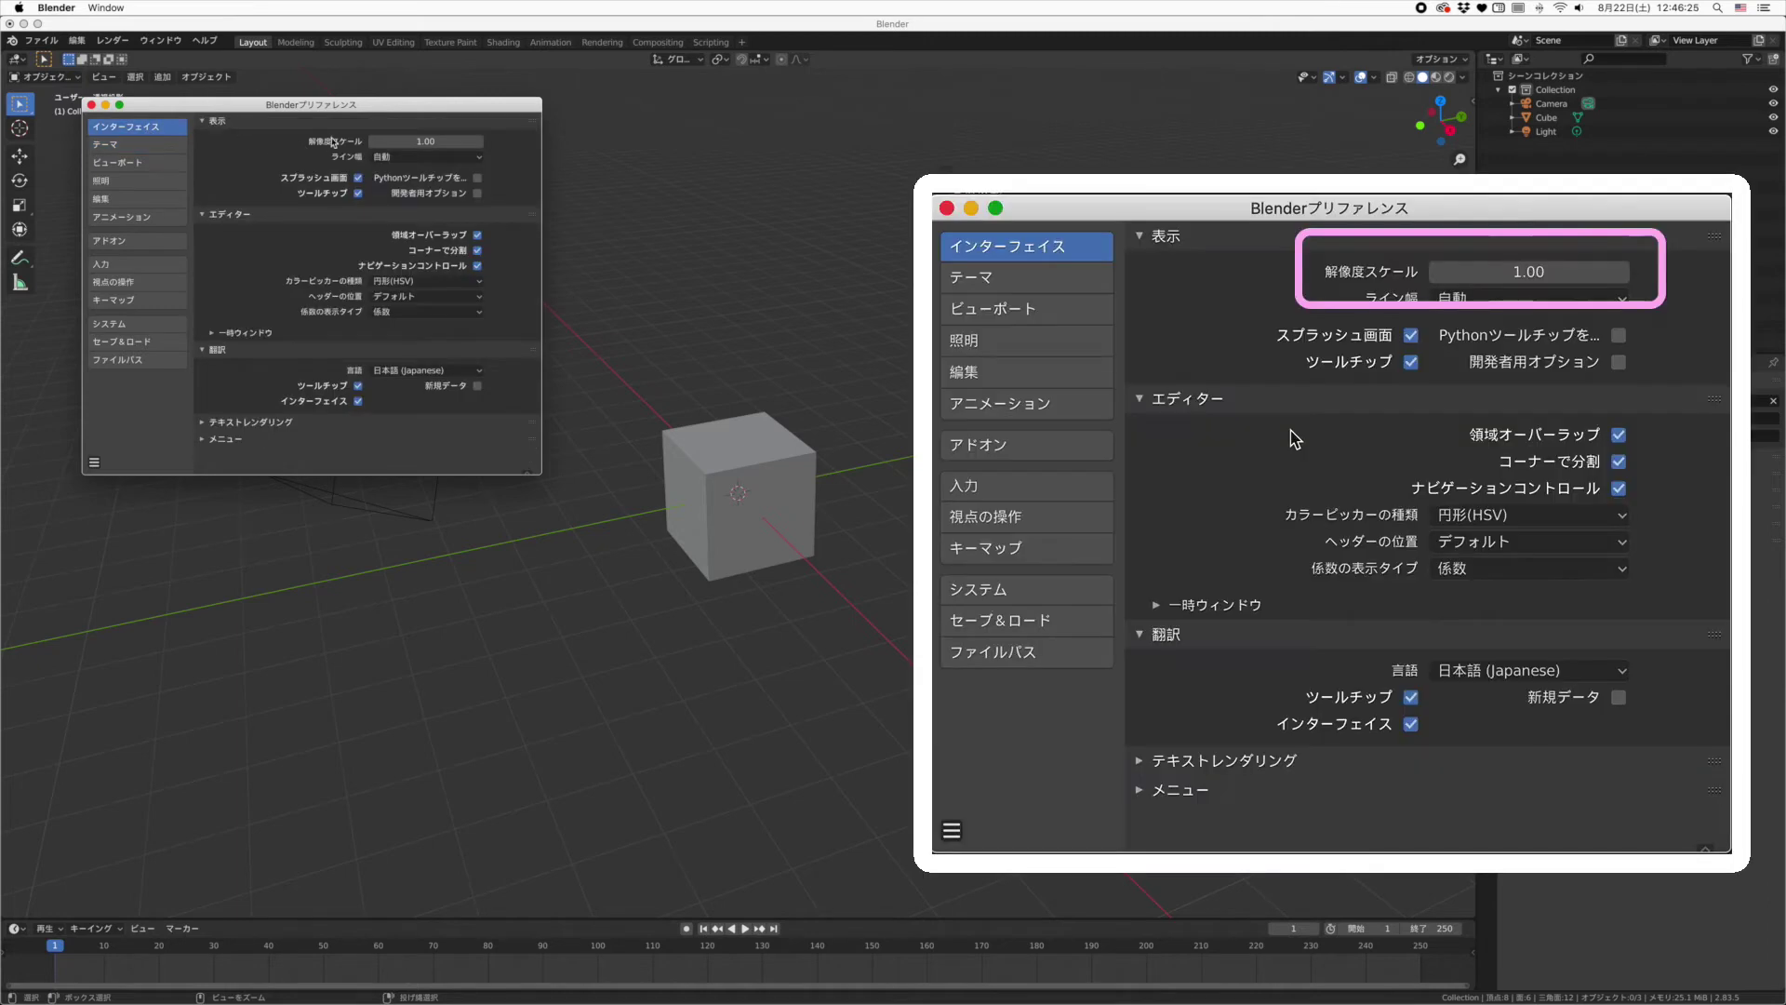
# Nudge Resolution Scale toward 1.08 and show the Input preferences.
pyautogui.moveTo(405, 138); pyautogui.dragTo(416, 141)
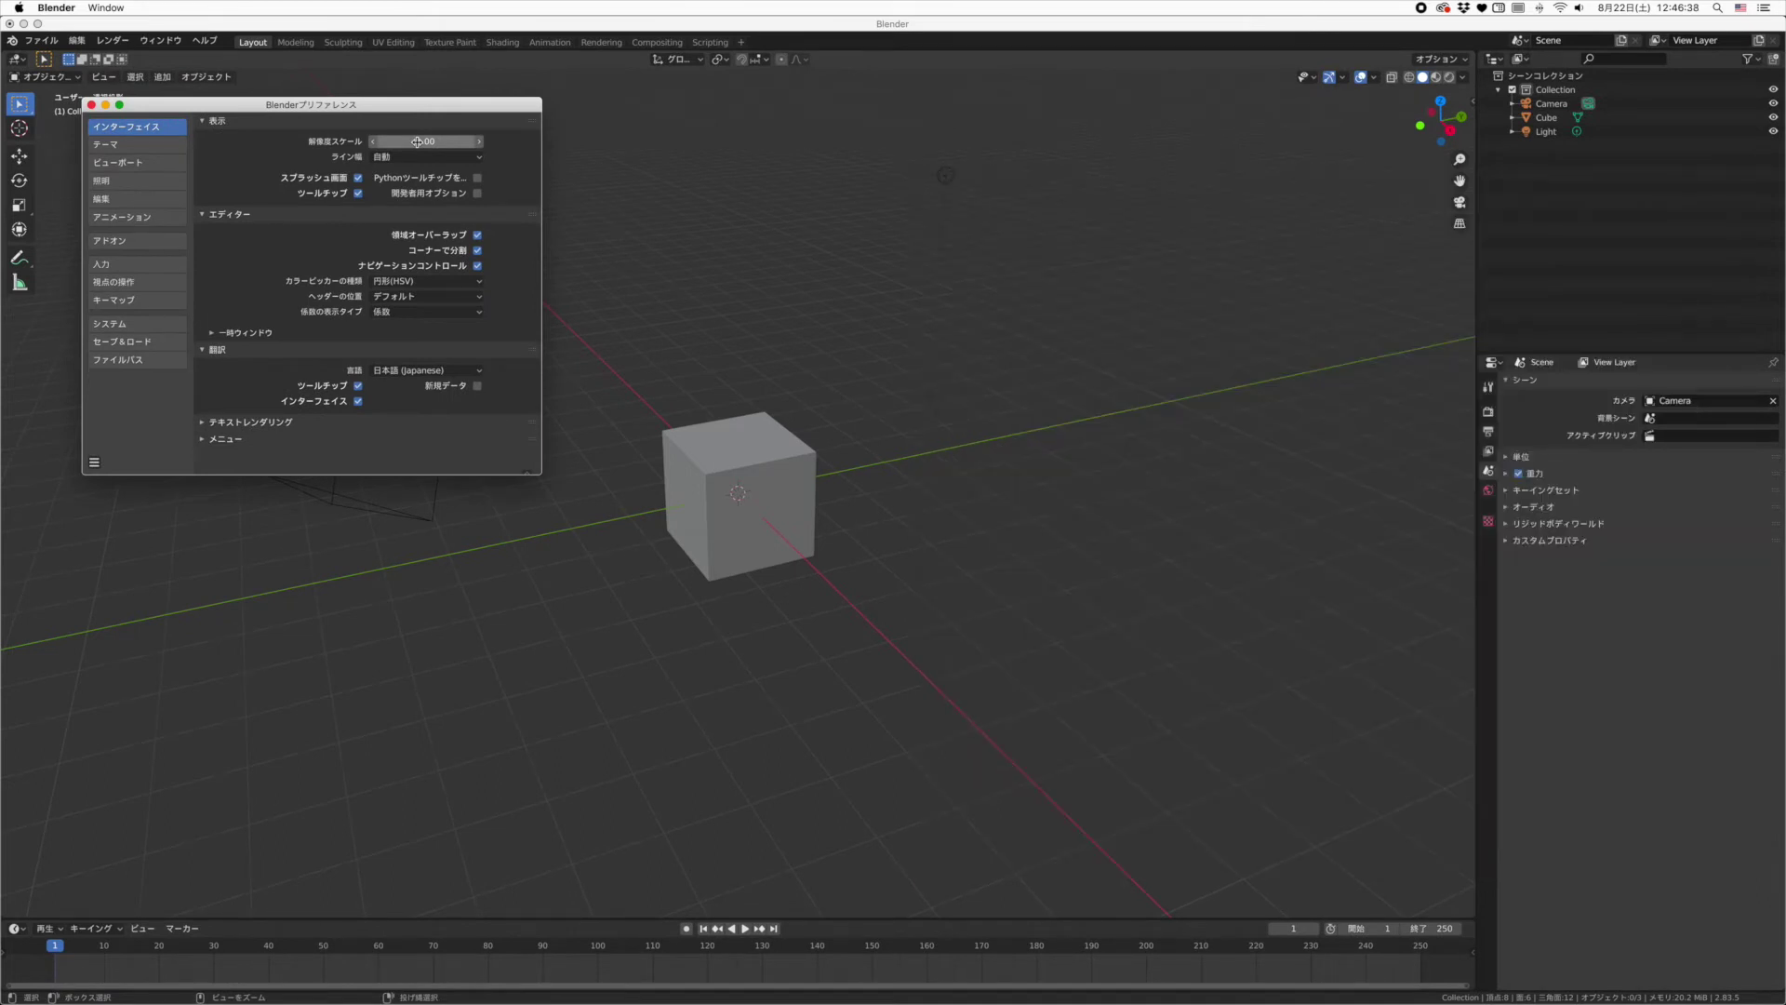
pyautogui.click(173, 265)
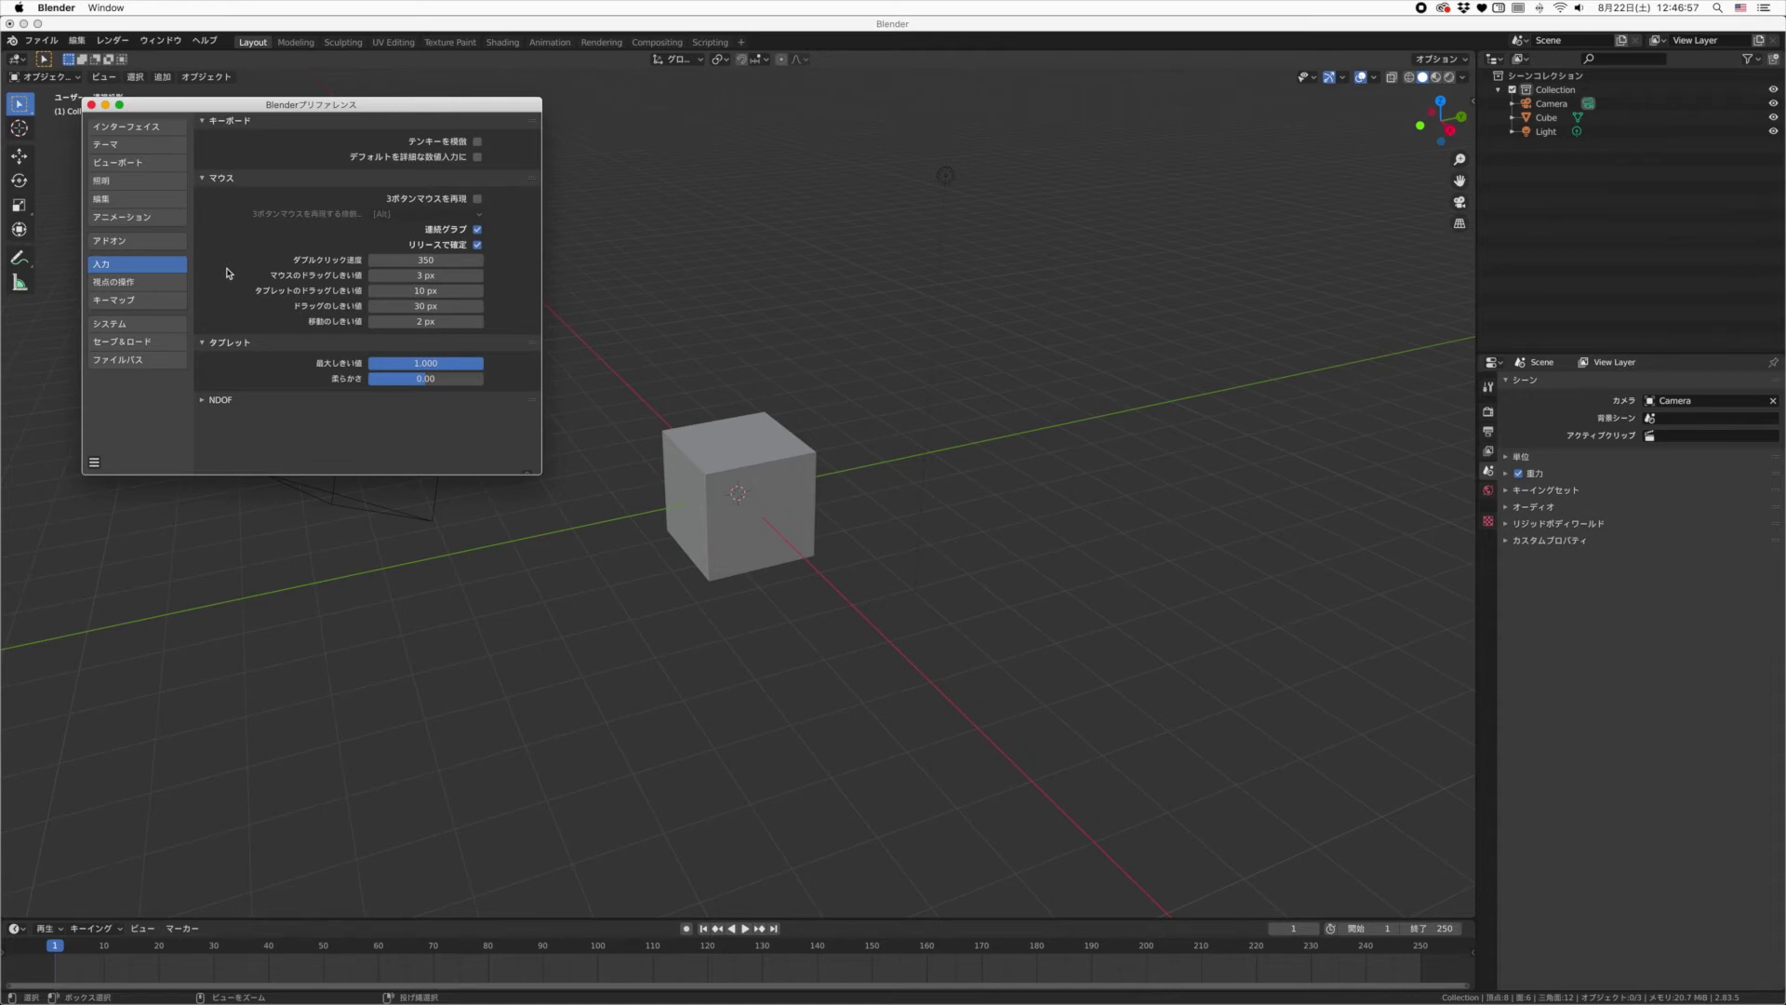
# Enable Emulate Numpad, leave Emulate 3 Button Mouse off, and go to Navigation settings.
pyautogui.click(477, 141)
pyautogui.click(478, 200)
pyautogui.click(478, 201)
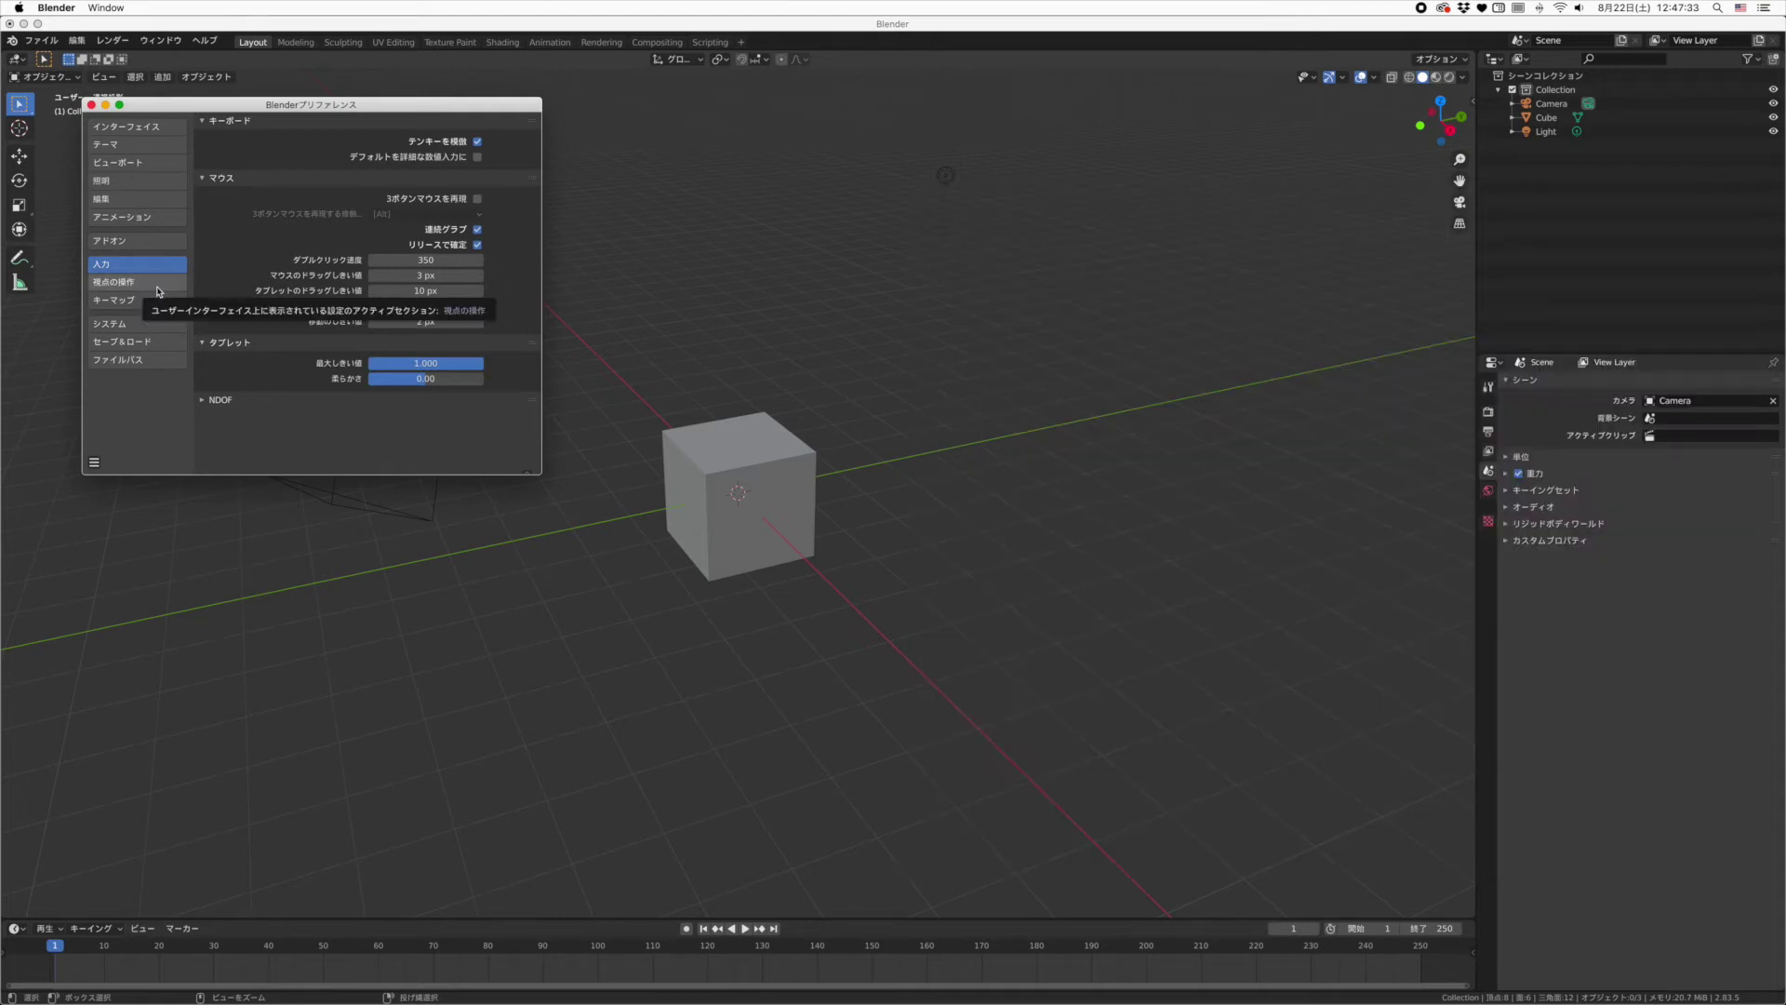
pyautogui.click(157, 289)
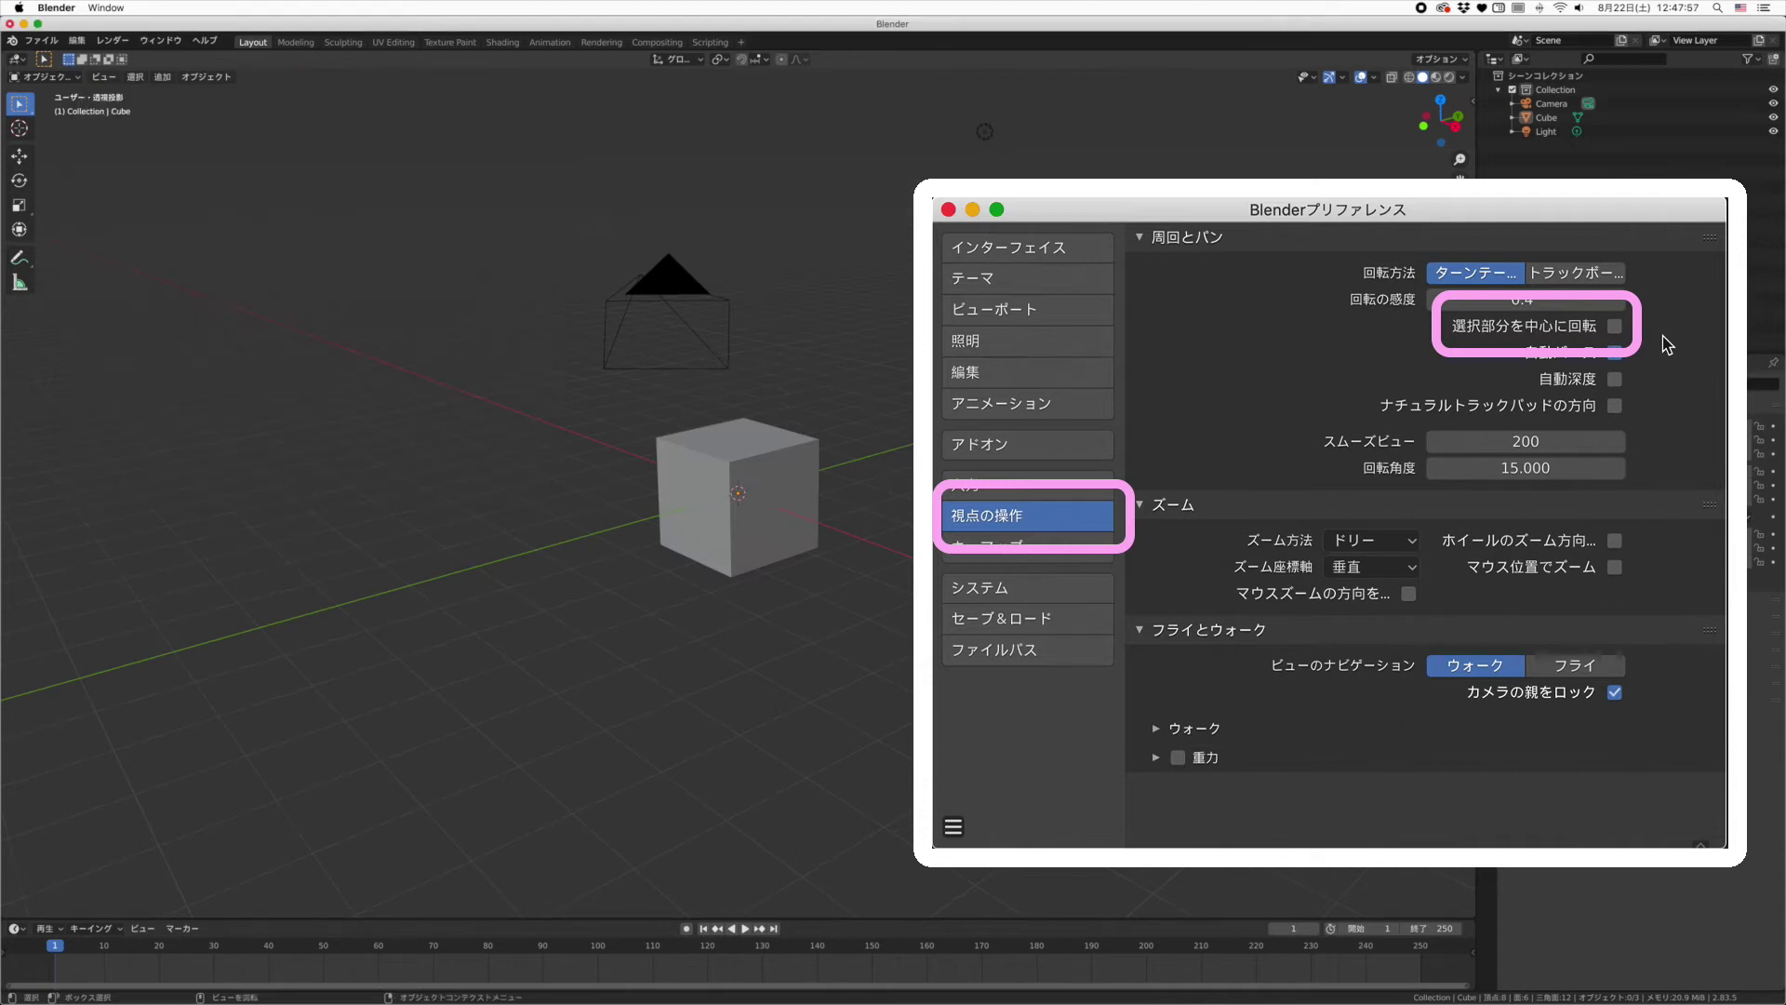
# Select the cube and orbit the view around it to test Orbit Around Selection.
pyautogui.moveTo(984, 131)
pyautogui.mouseDown(button='middle')
pyautogui.moveTo(577, 128)
pyautogui.moveTo(786, 86)
pyautogui.moveTo(598, 108)
pyautogui.moveTo(575, 138)
pyautogui.mouseUp(button='middle')
pyautogui.click(477, 174)
pyautogui.click(505, 564)
pyautogui.moveTo(921, 804)
pyautogui.mouseDown(button='middle')
pyautogui.moveTo(882, 603)
pyautogui.moveTo(863, 609)
pyautogui.mouseUp(button='middle')
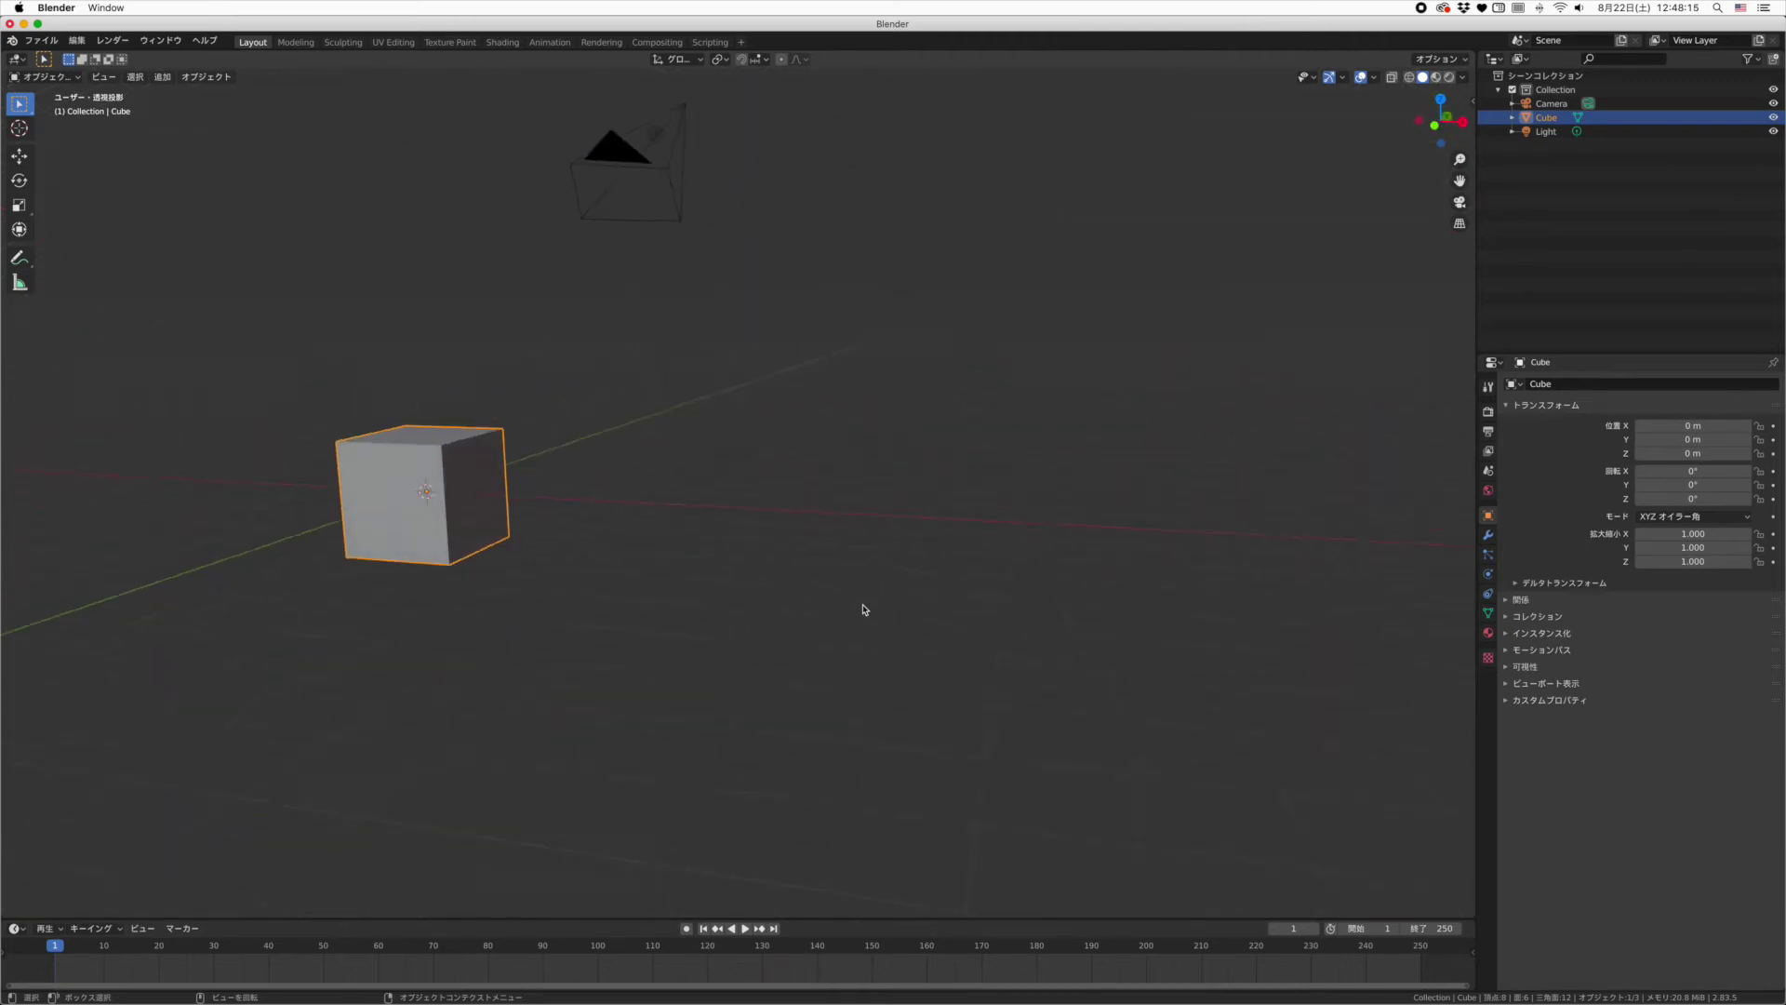
pyautogui.press('super+comma')
pyautogui.moveTo(478, 187)
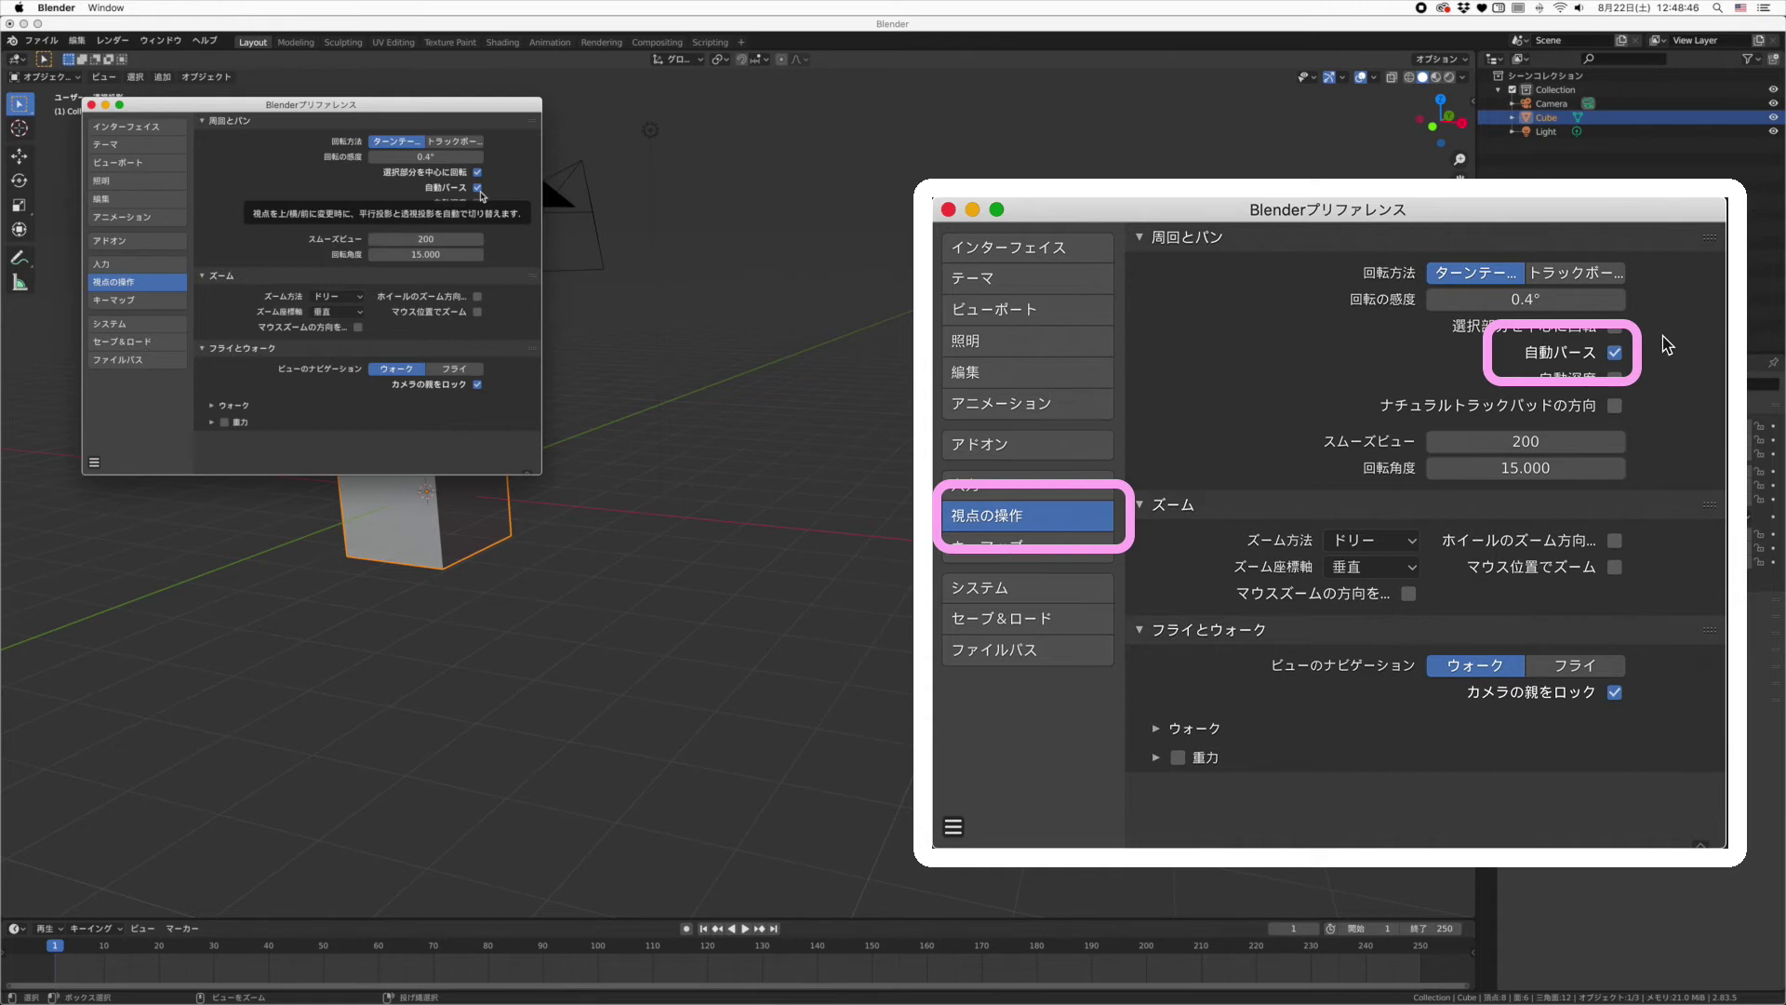
# Close Preferences, test scroll navigation in the viewport, then bring Preferences back.
pyautogui.click(91, 104)
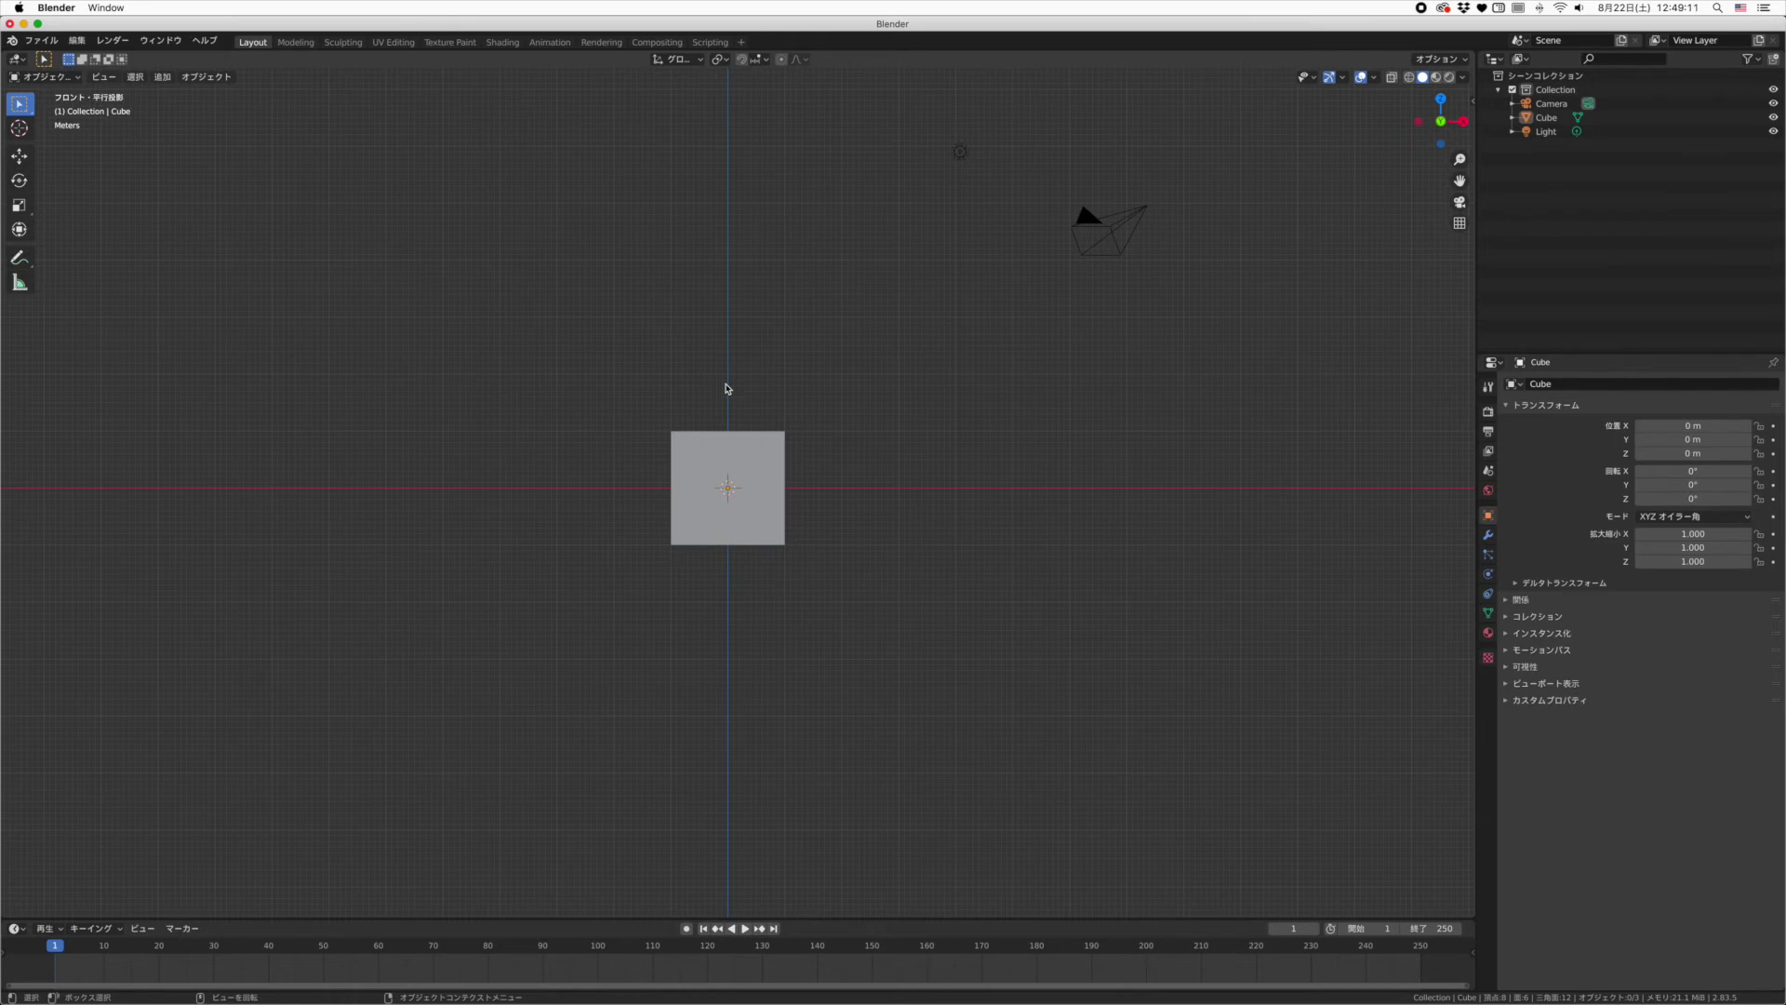
pyautogui.scroll(5, 881, 415)
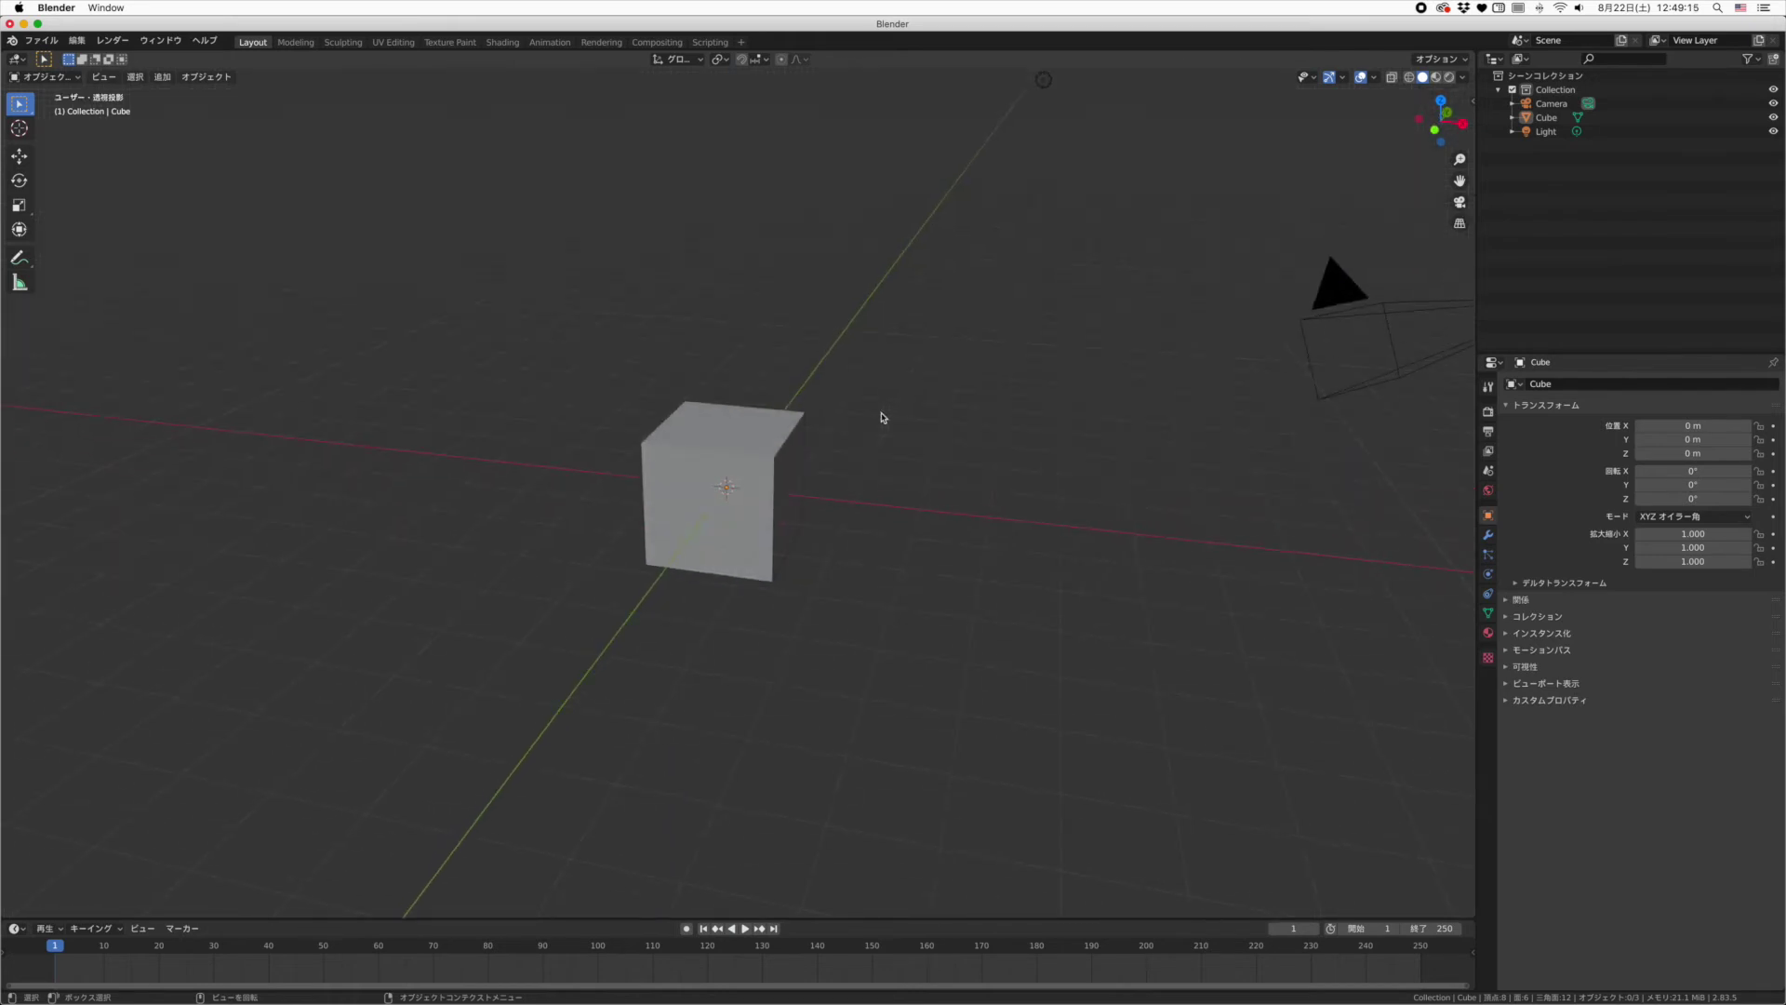
pyautogui.scroll(5, 882, 416)
pyautogui.scroll(-5, 882, 417)
pyautogui.hscroll(3, 882, 417)
pyautogui.scroll(-1, 882, 417)
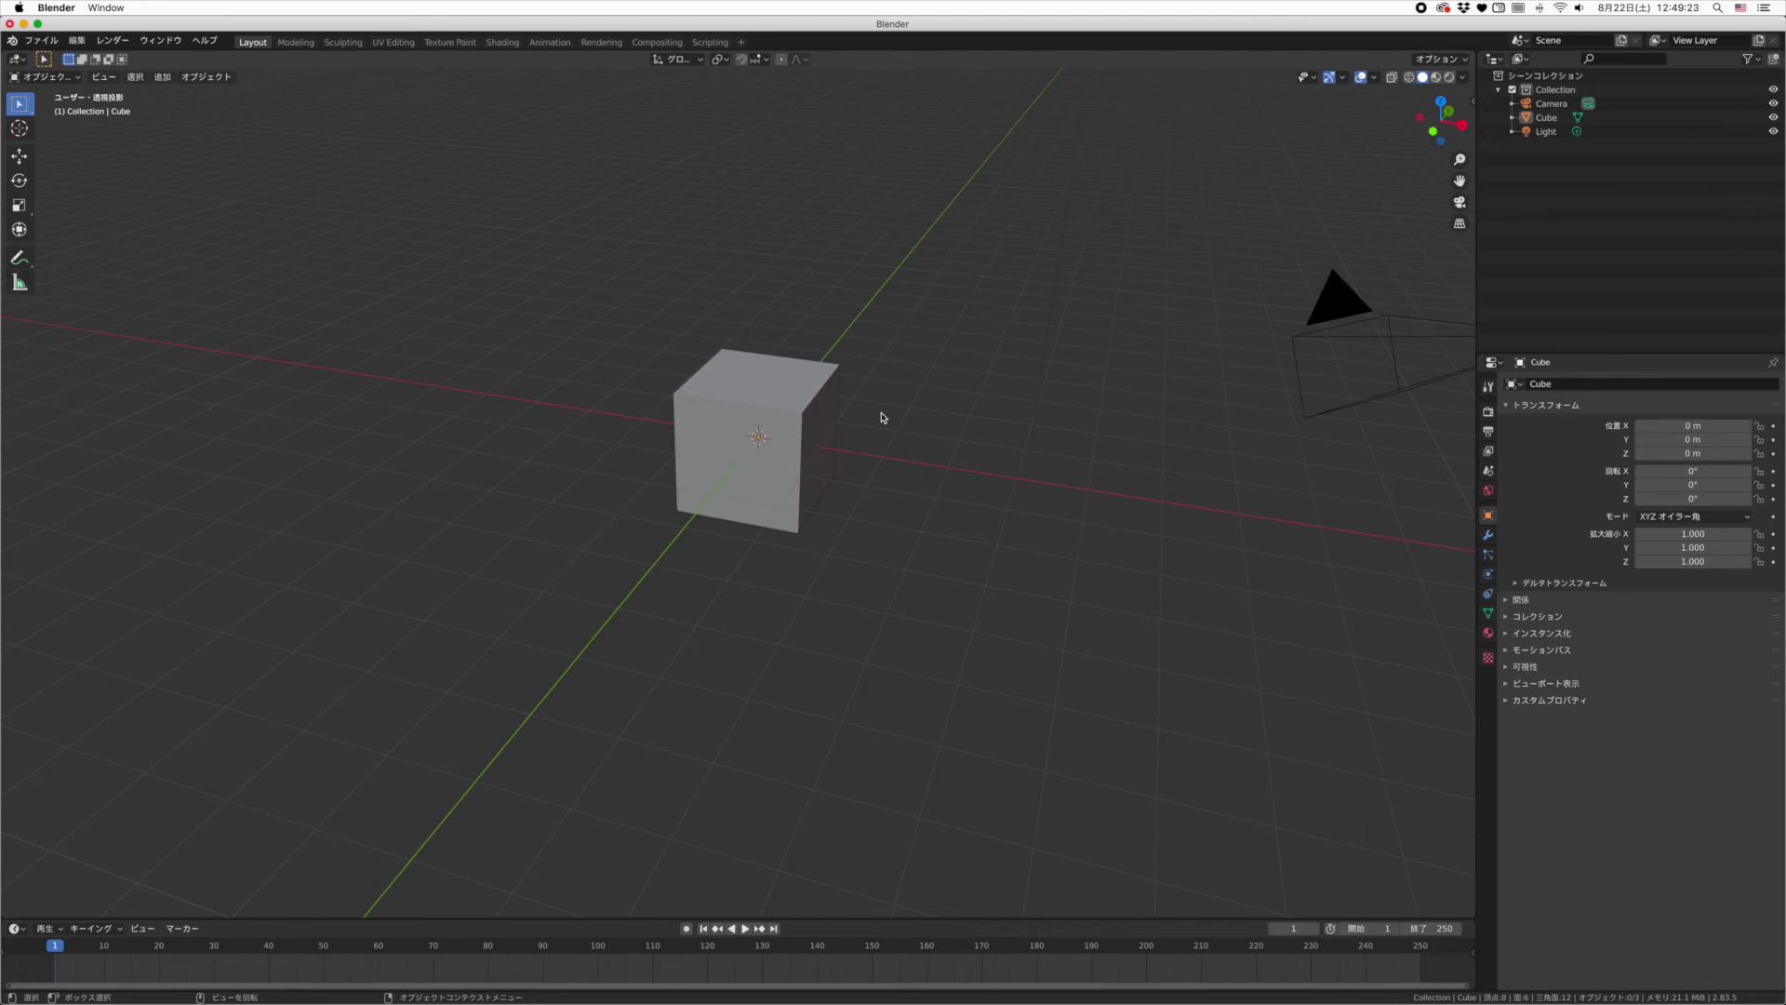
pyautogui.press('super+comma')
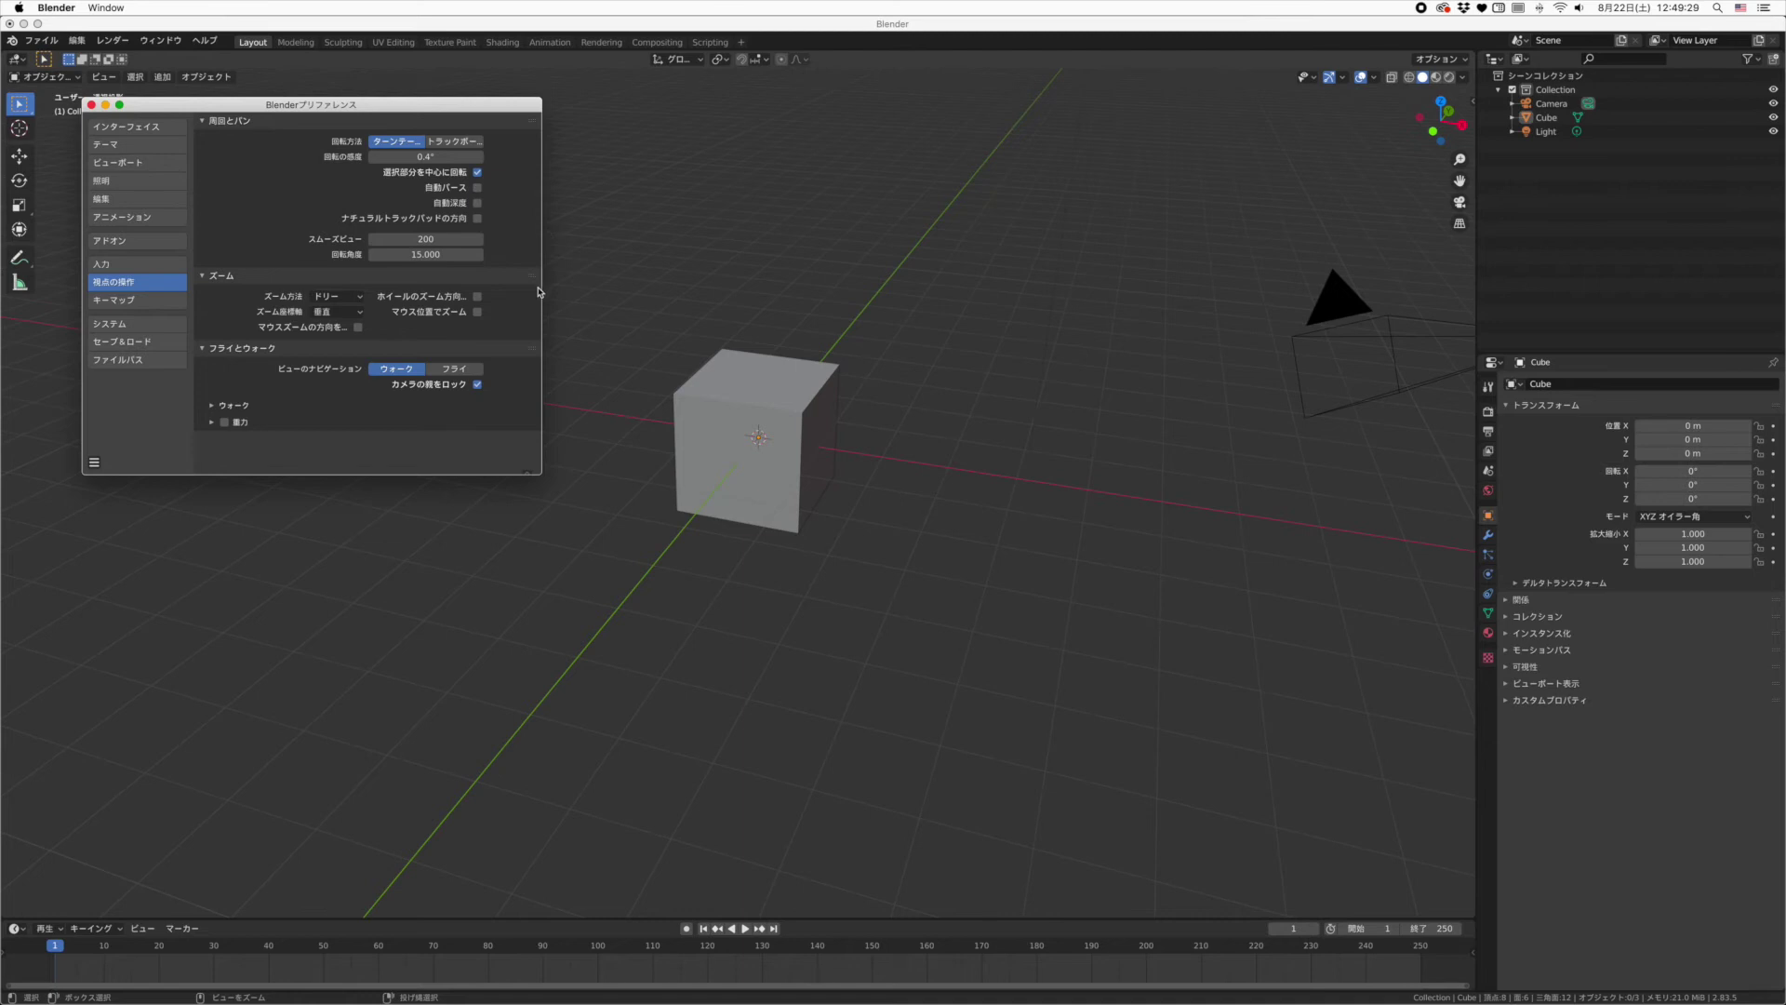
# Browse the Keymap preferences, then view System settings showing Undo Steps 32.
pyautogui.click(158, 307)
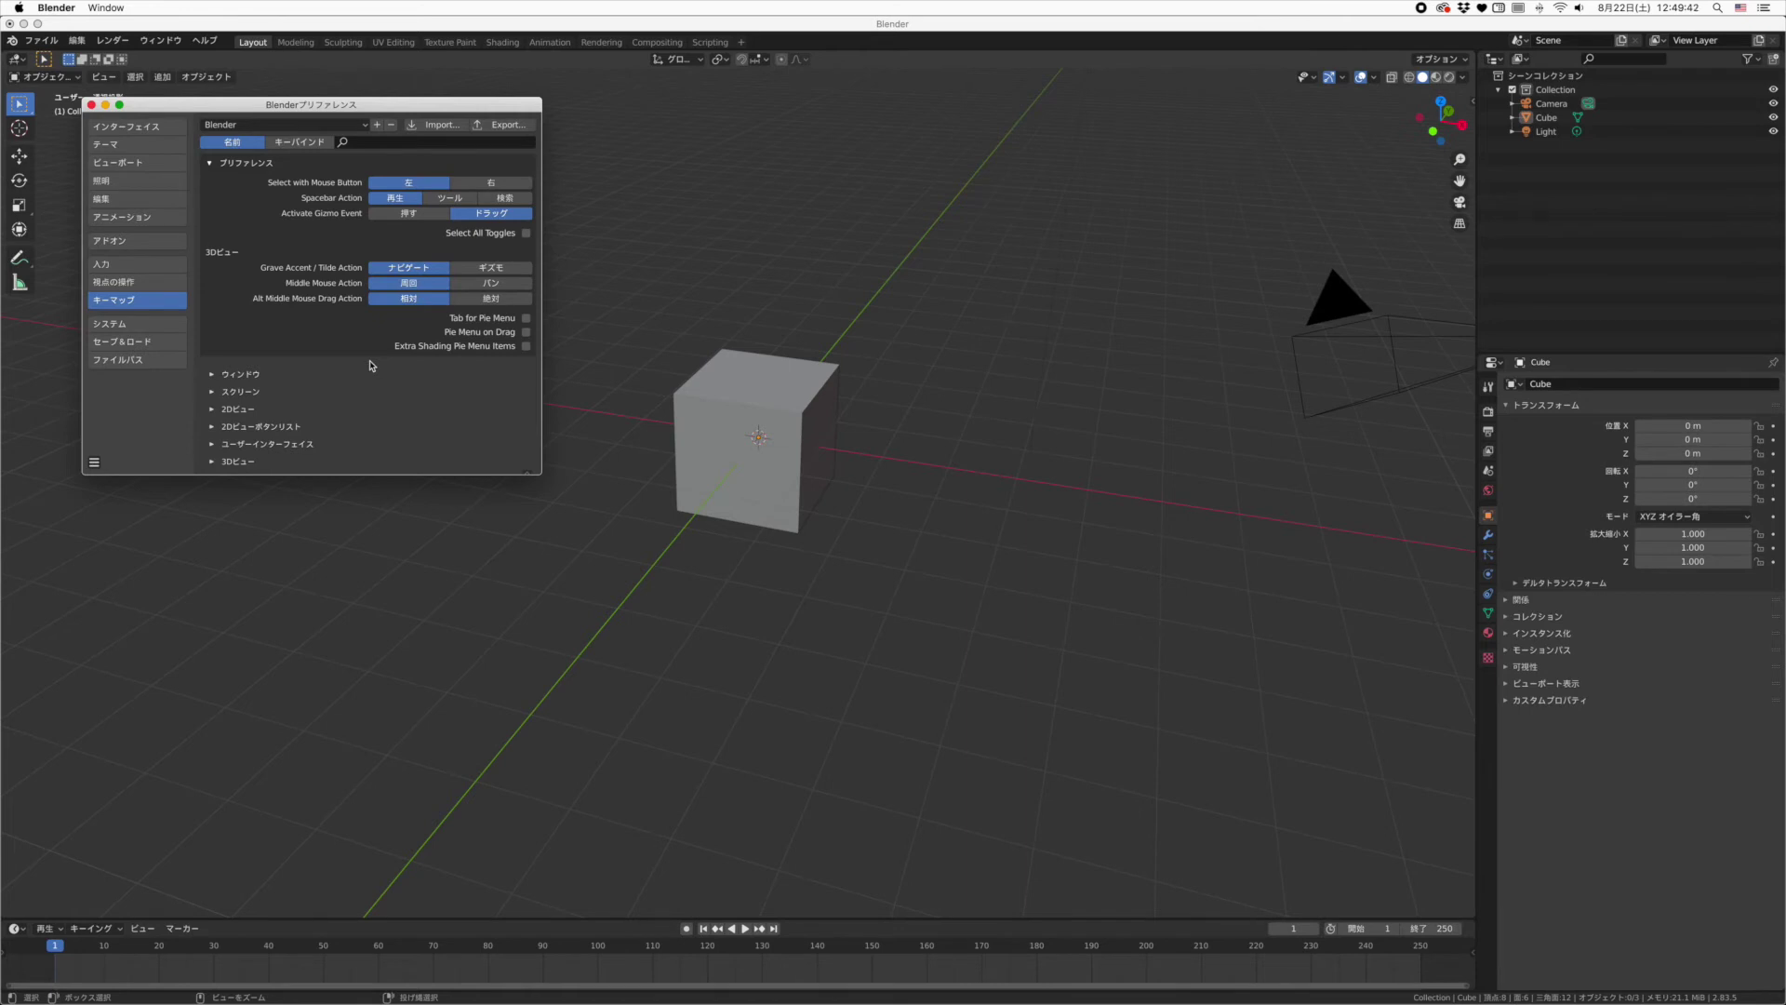
pyautogui.click(170, 323)
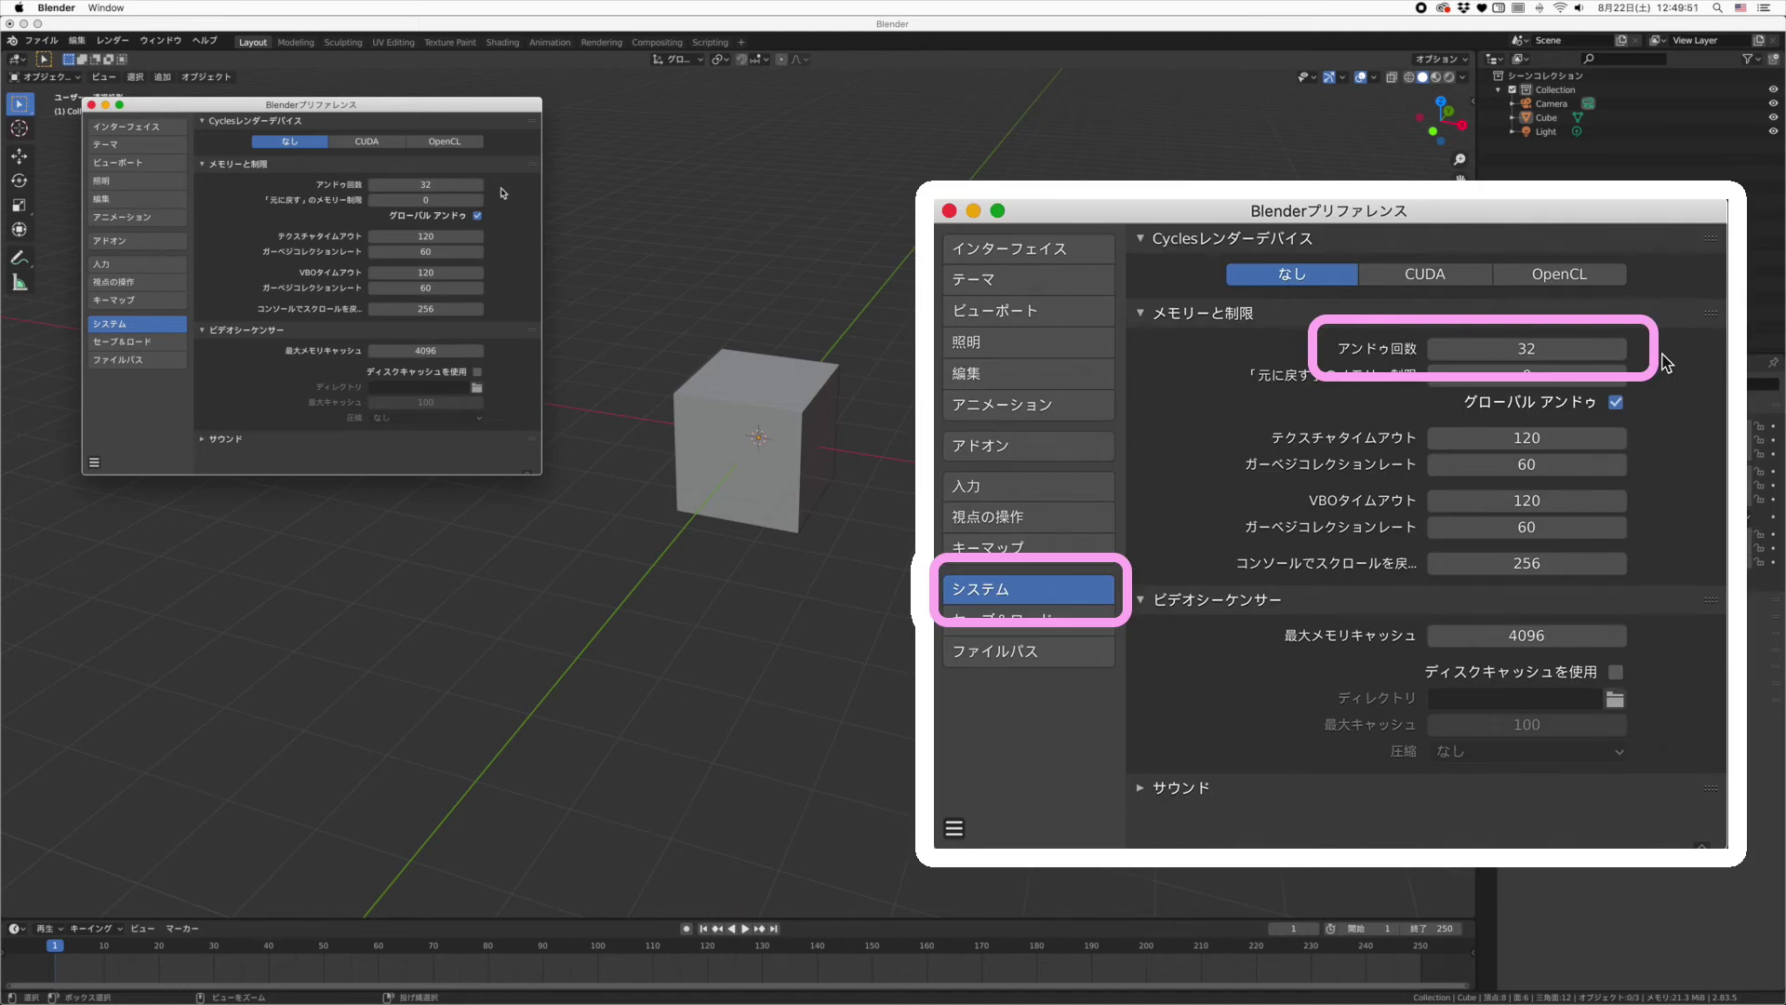
# Set Undo Steps (アンドゥ回数) to 100 and open the preferences save menu.
pyautogui.click(467, 186)
pyautogui.write('100')
pyautogui.press('Return')
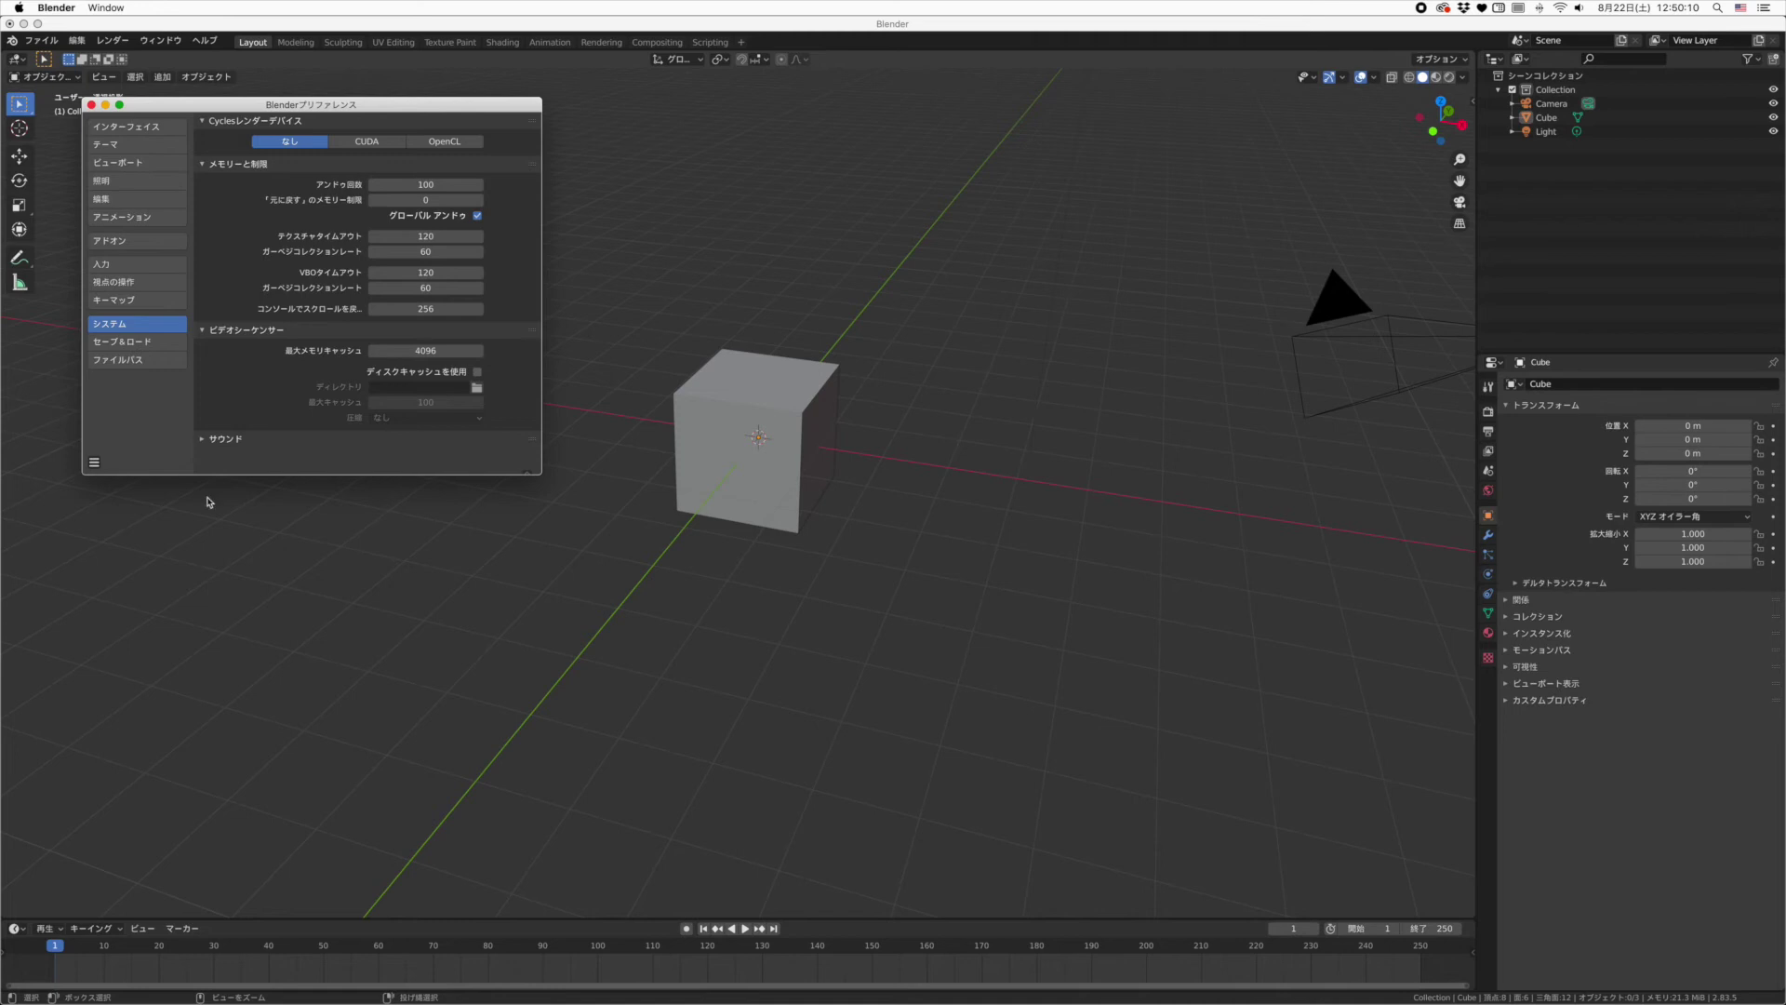
pyautogui.click(94, 463)
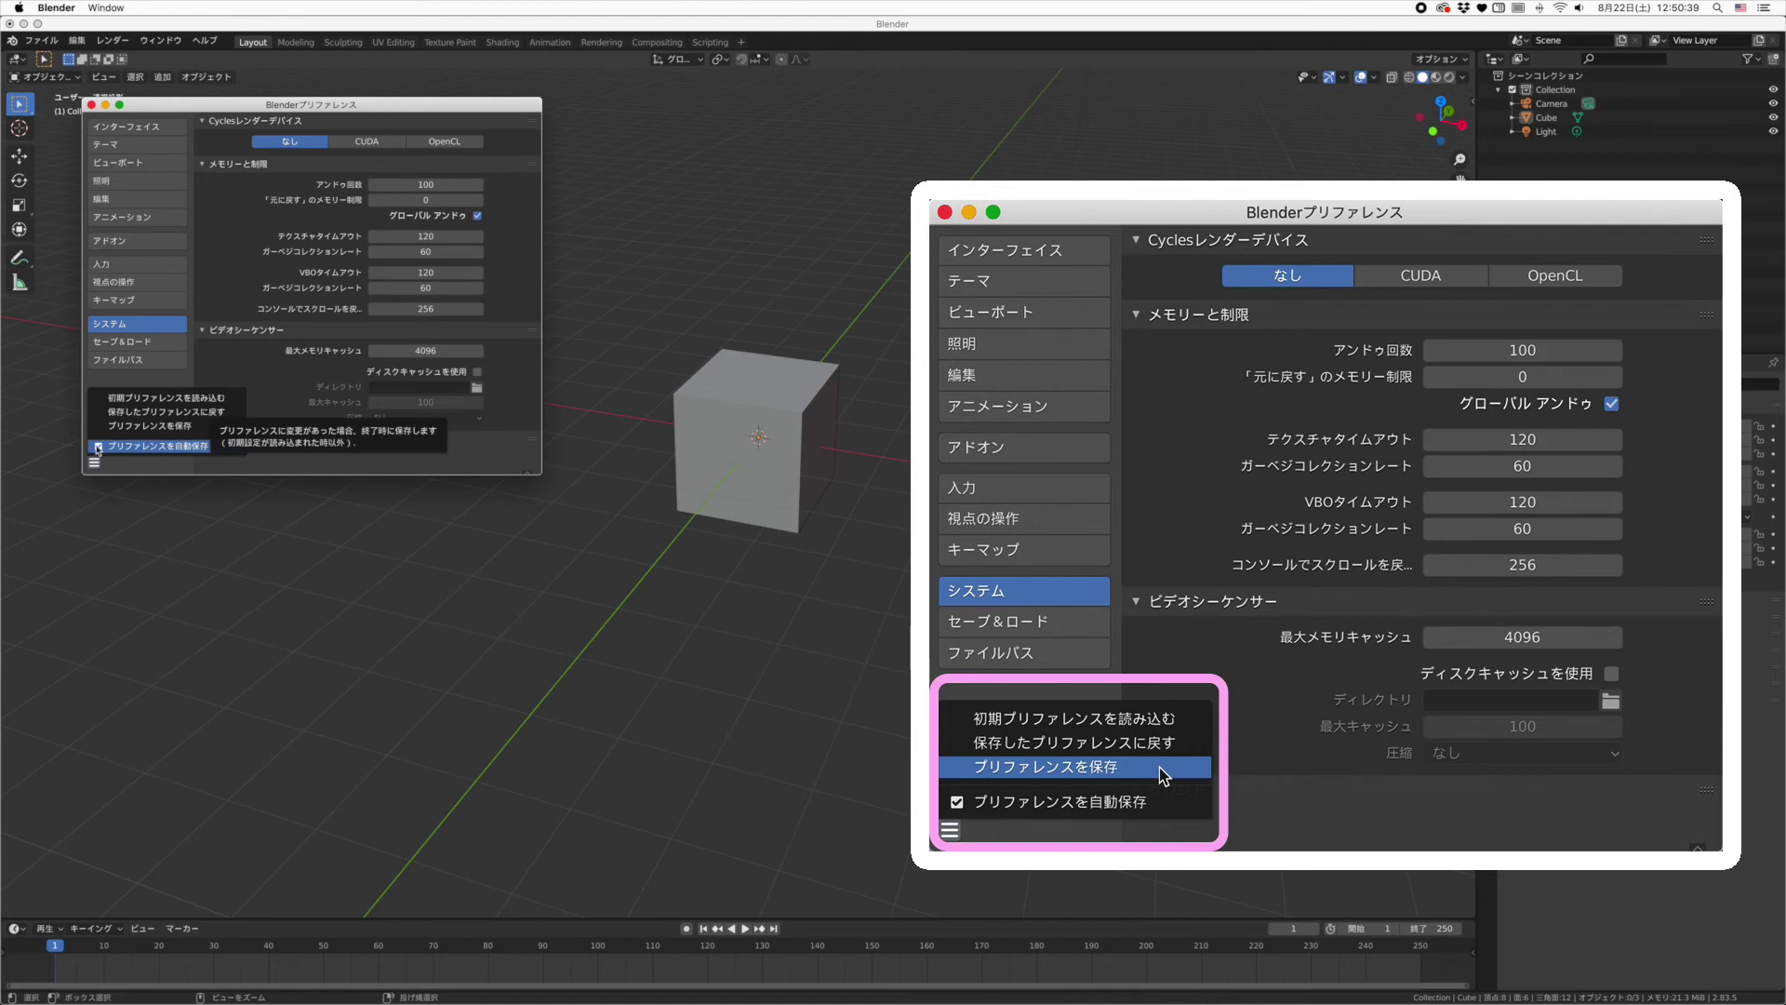
# Turn off automatic saving of preferences (プリファレンスを自動保存) and close the Preferences window.
pyautogui.click(99, 446)
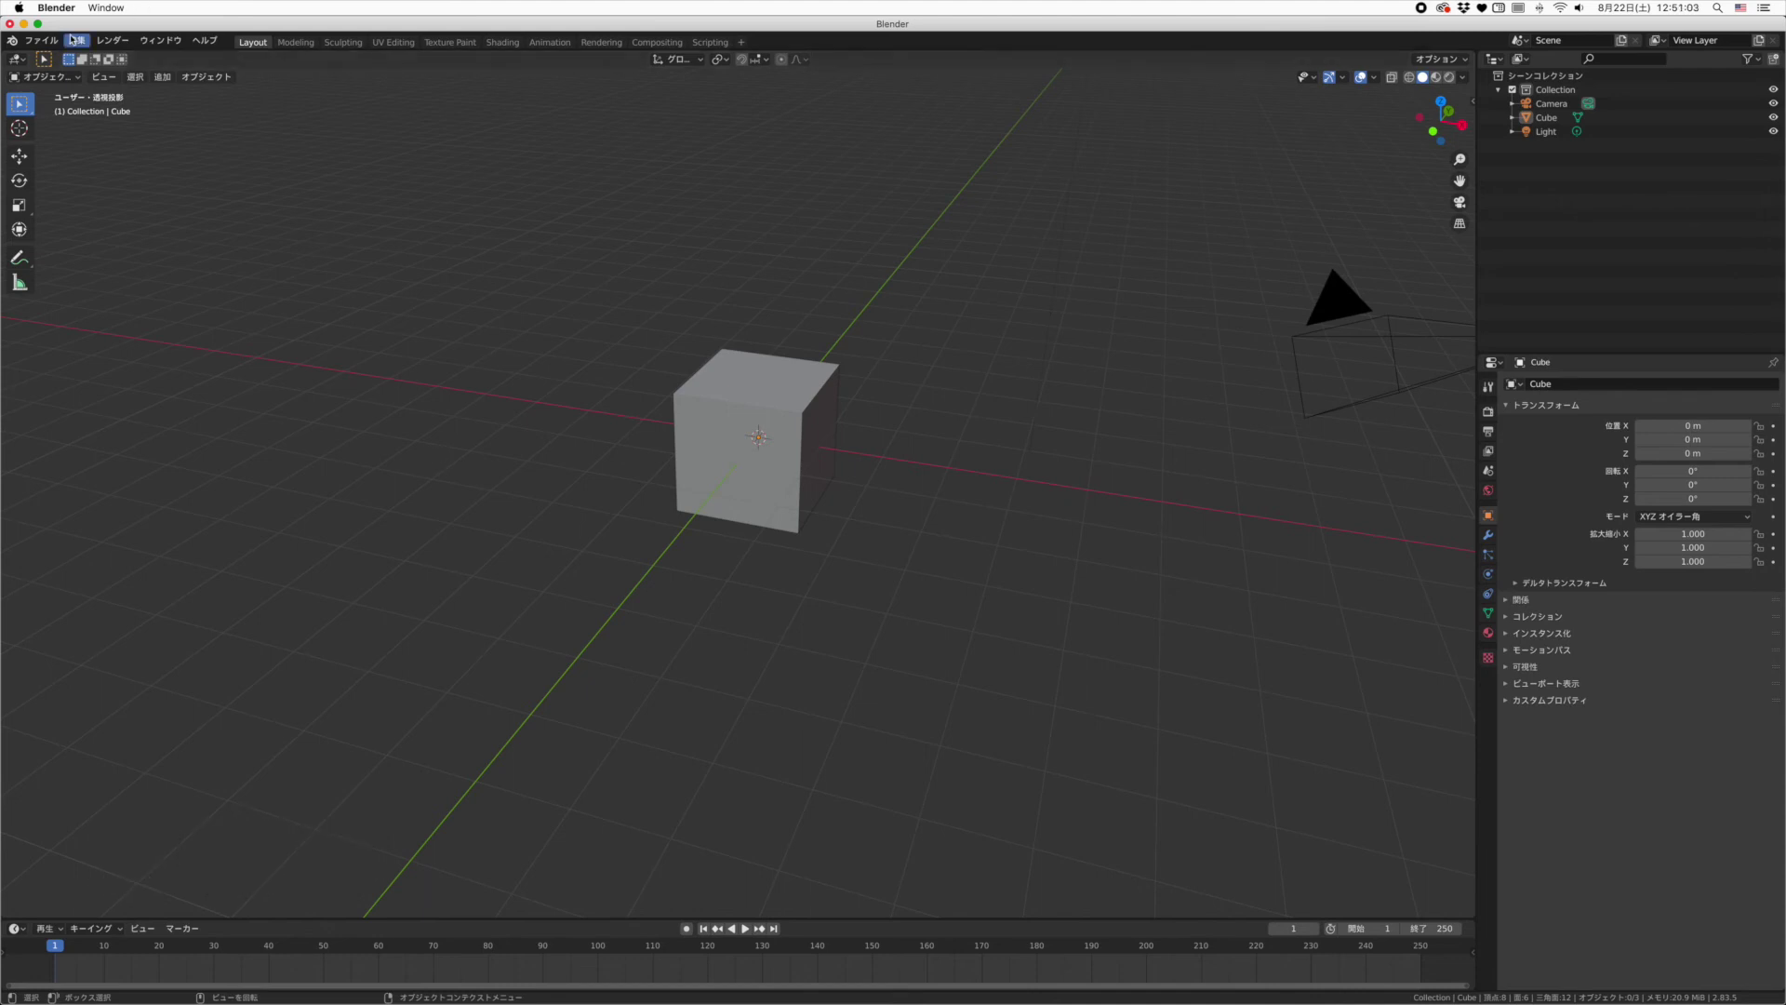
# Save the current scene as the startup file via ファイル > デフォルト > スタートアップファイルを保存.
pyautogui.click(41, 40)
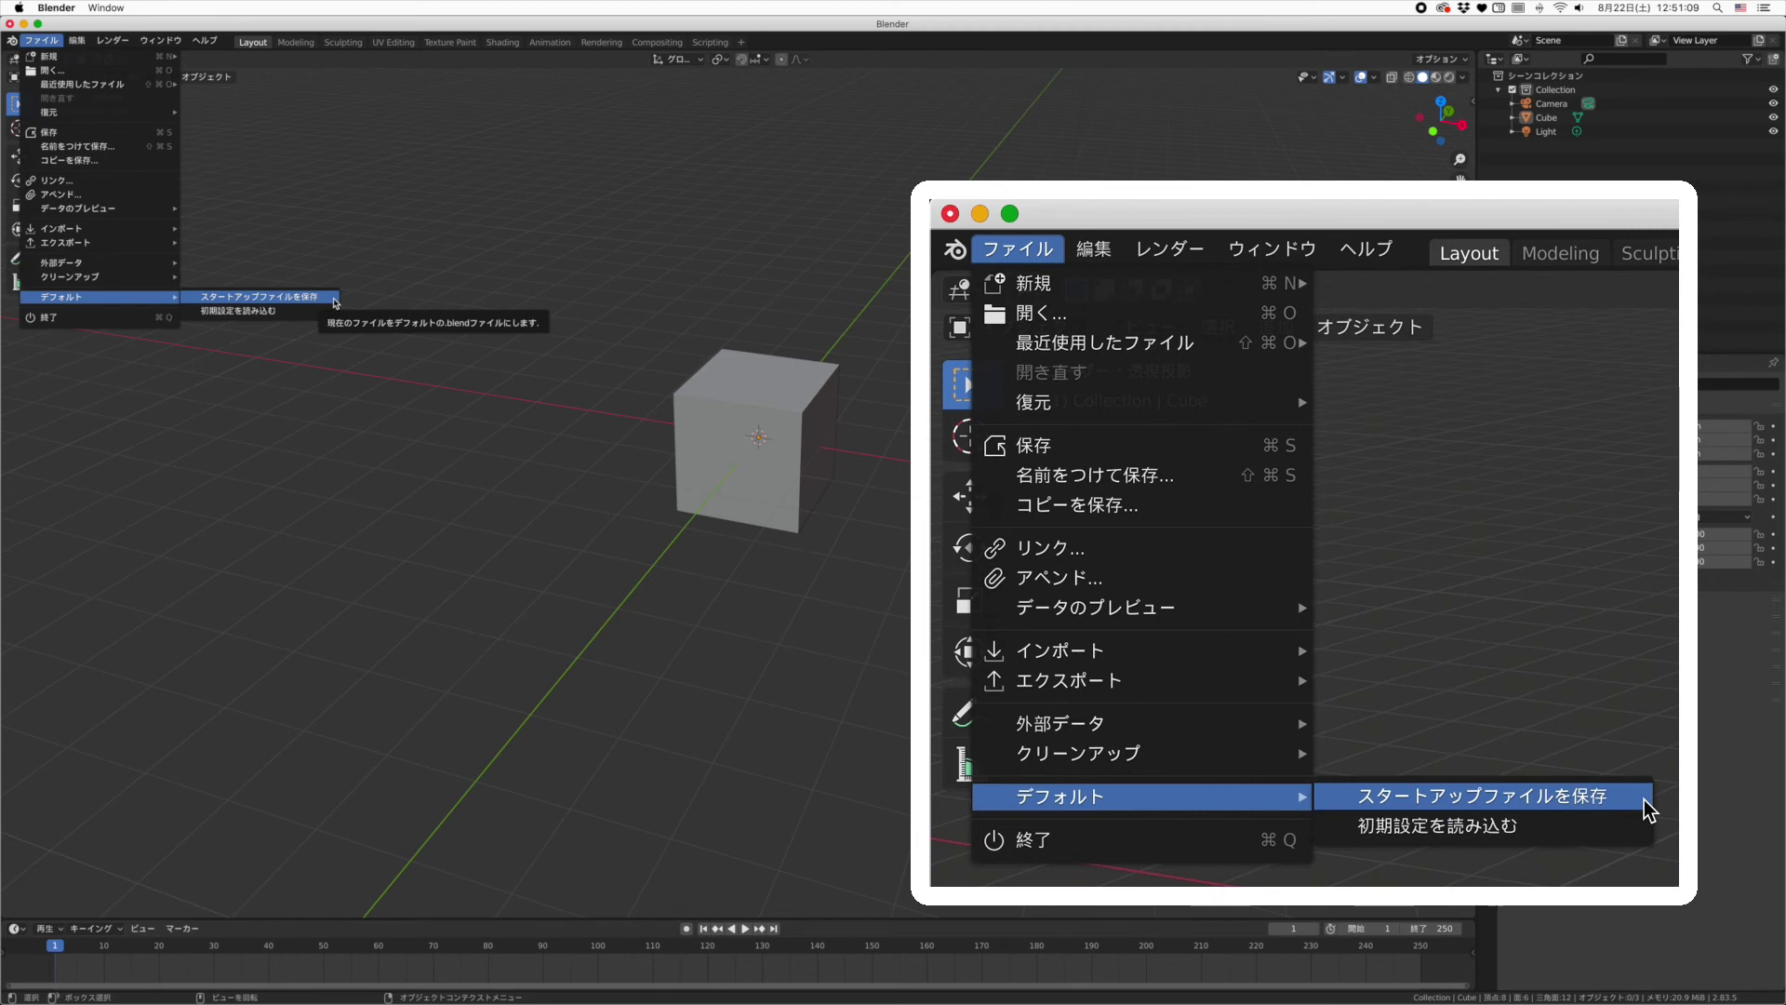
pyautogui.click(335, 303)
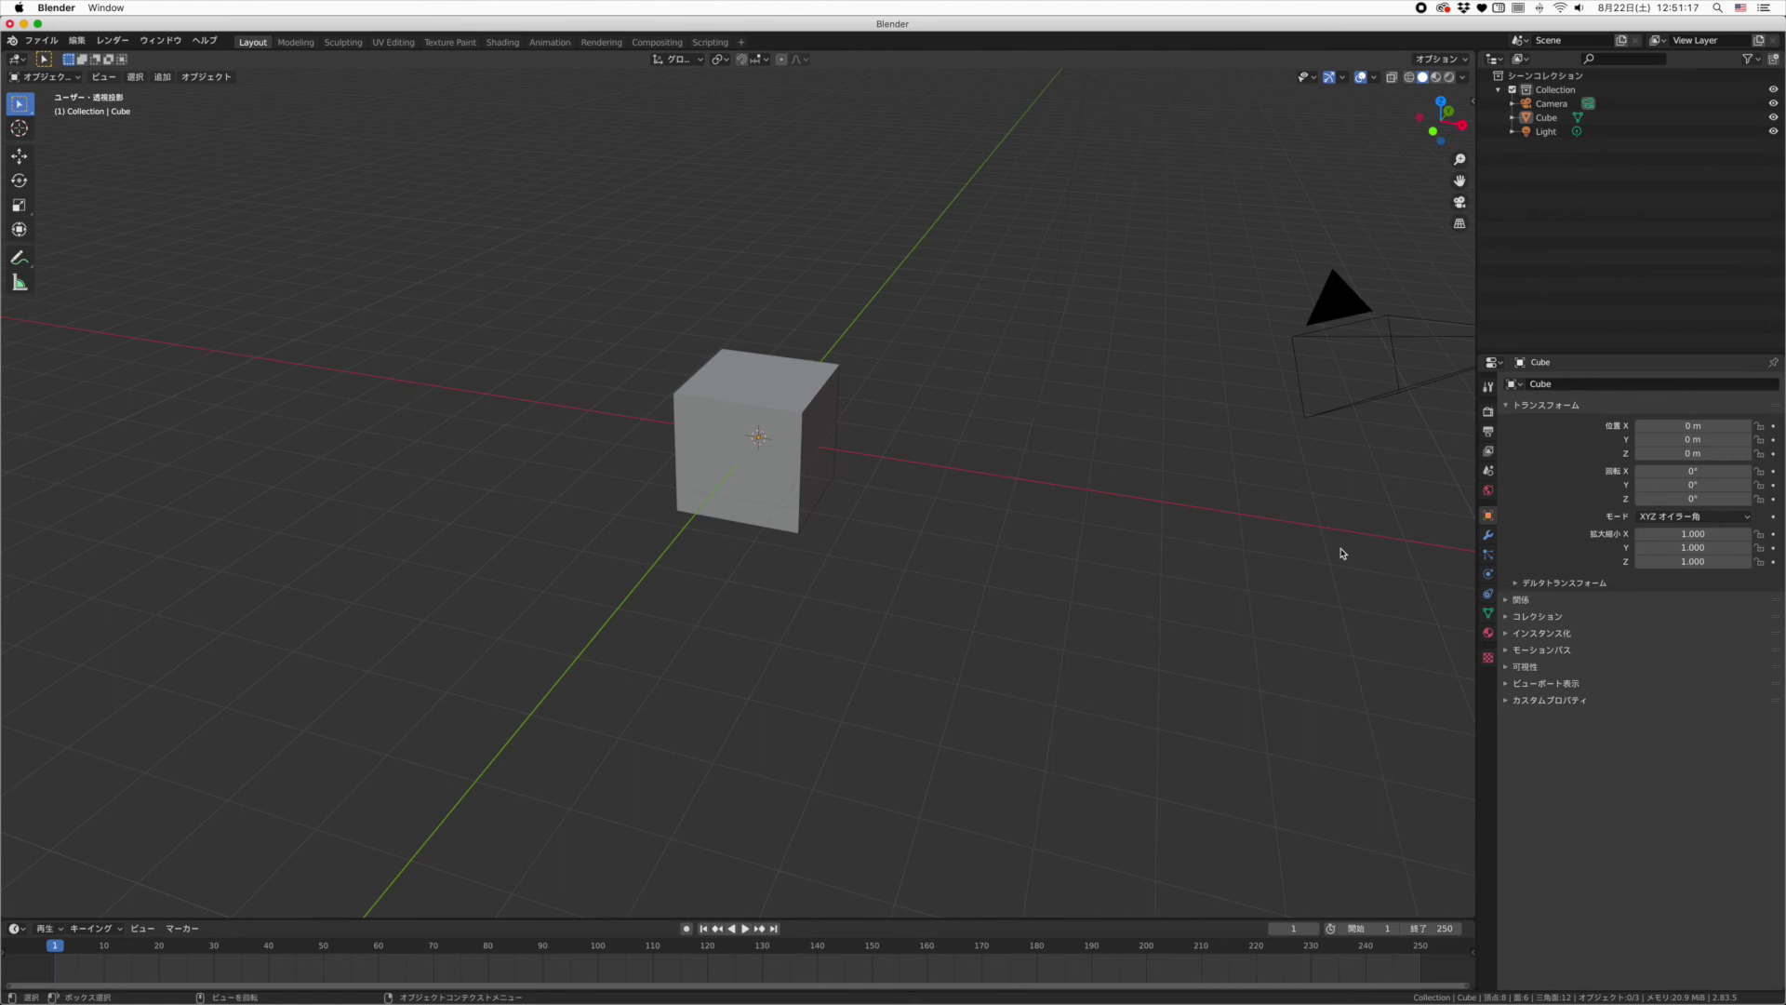
# Enlarge the timeline area upward and select the cube.
pyautogui.moveTo(837, 920); pyautogui.dragTo(837, 651)
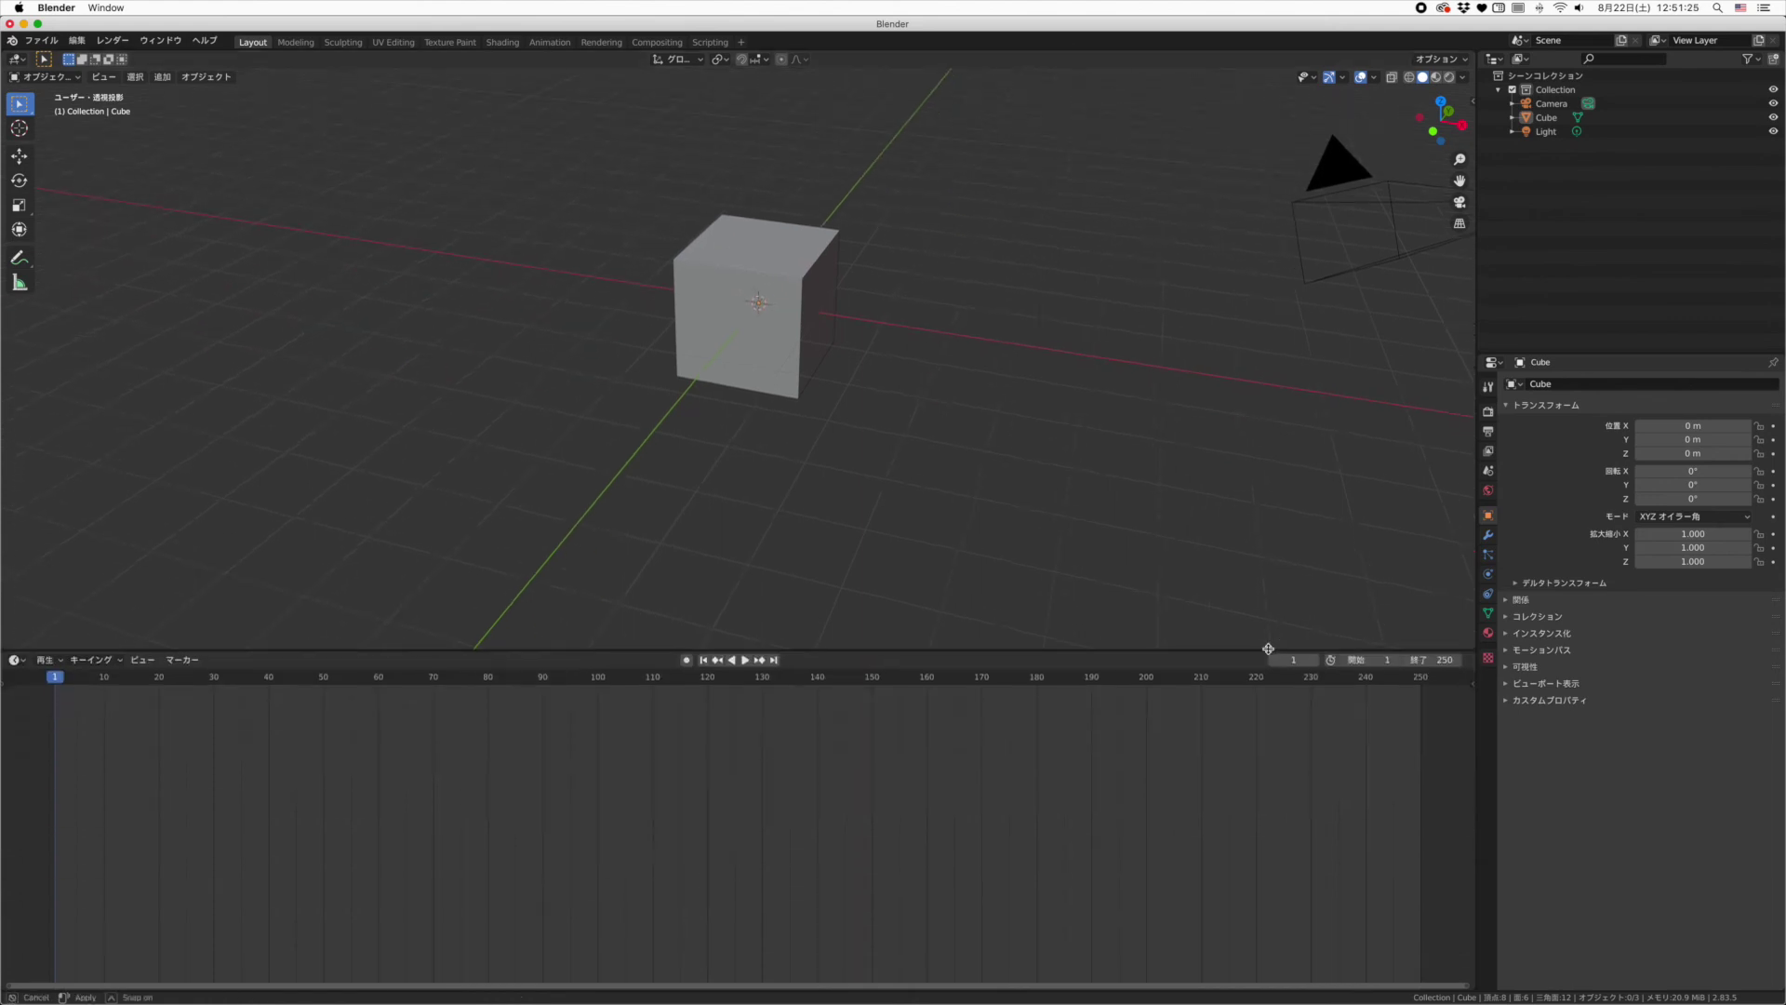
pyautogui.click(807, 384)
pyautogui.scroll(-4, 807, 384)
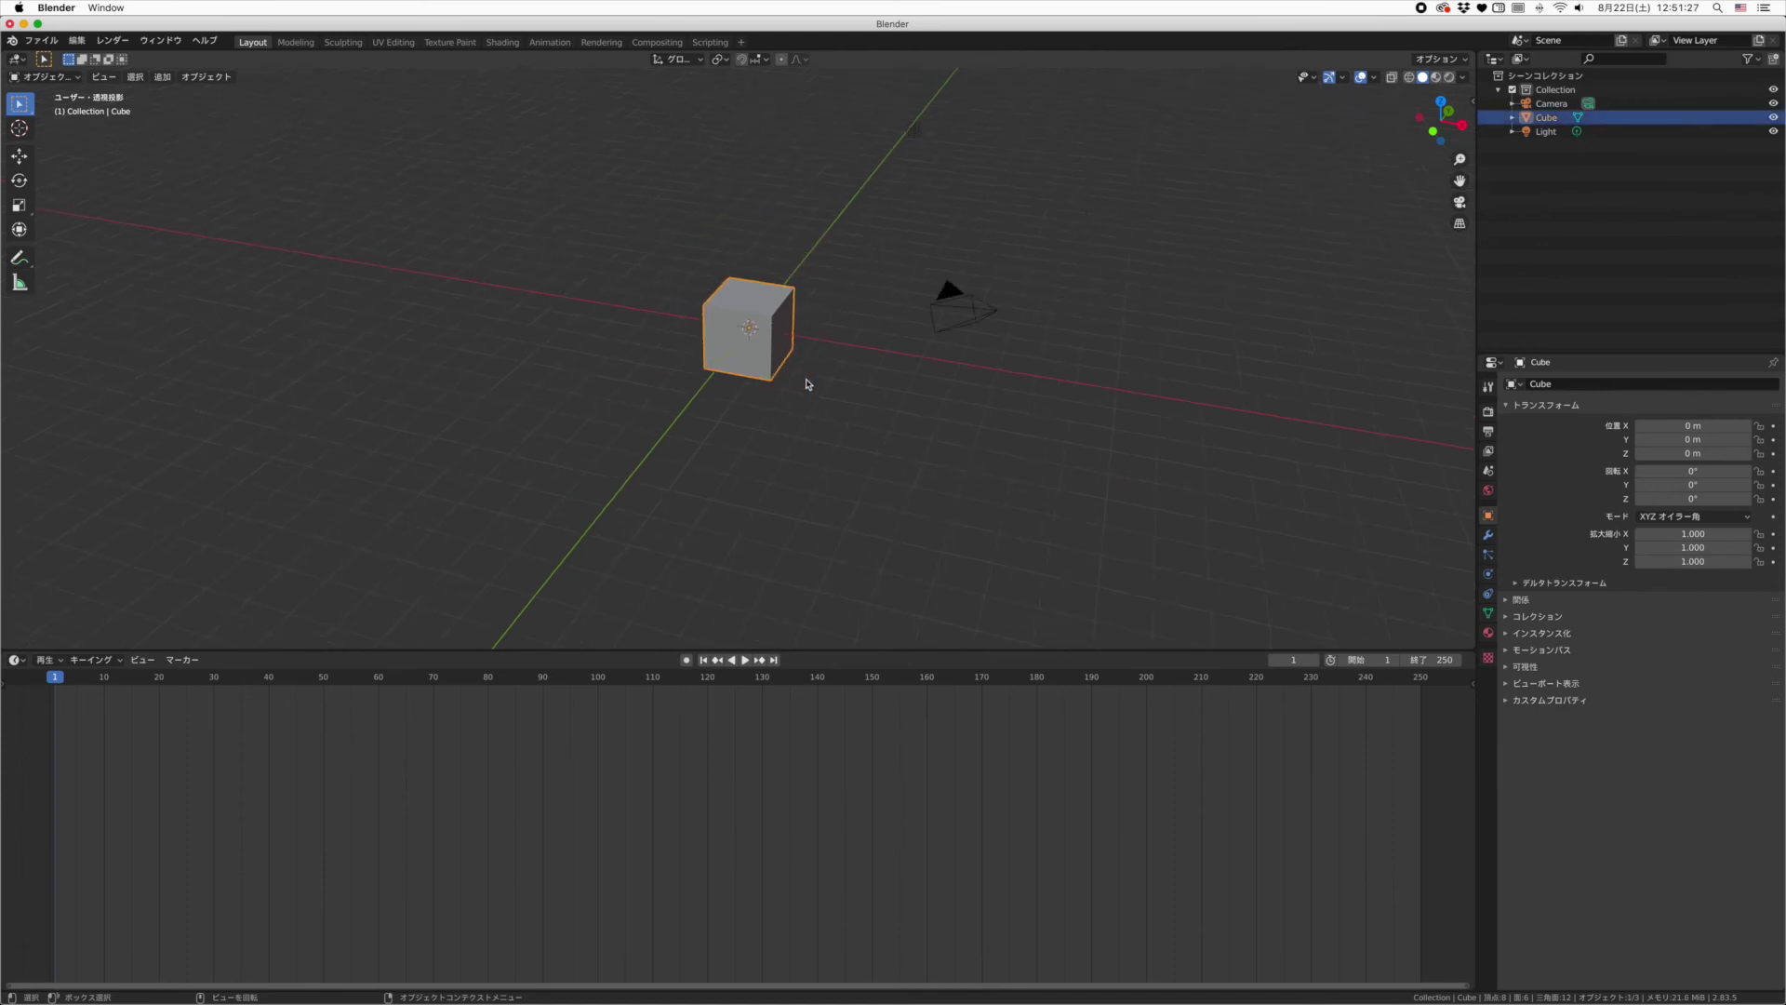
# Duplicate the cube as Cube.001, placed left of the original at X -3.3551 m.
pyautogui.hotkey('shift', 'd')
pyautogui.click(684, 363)
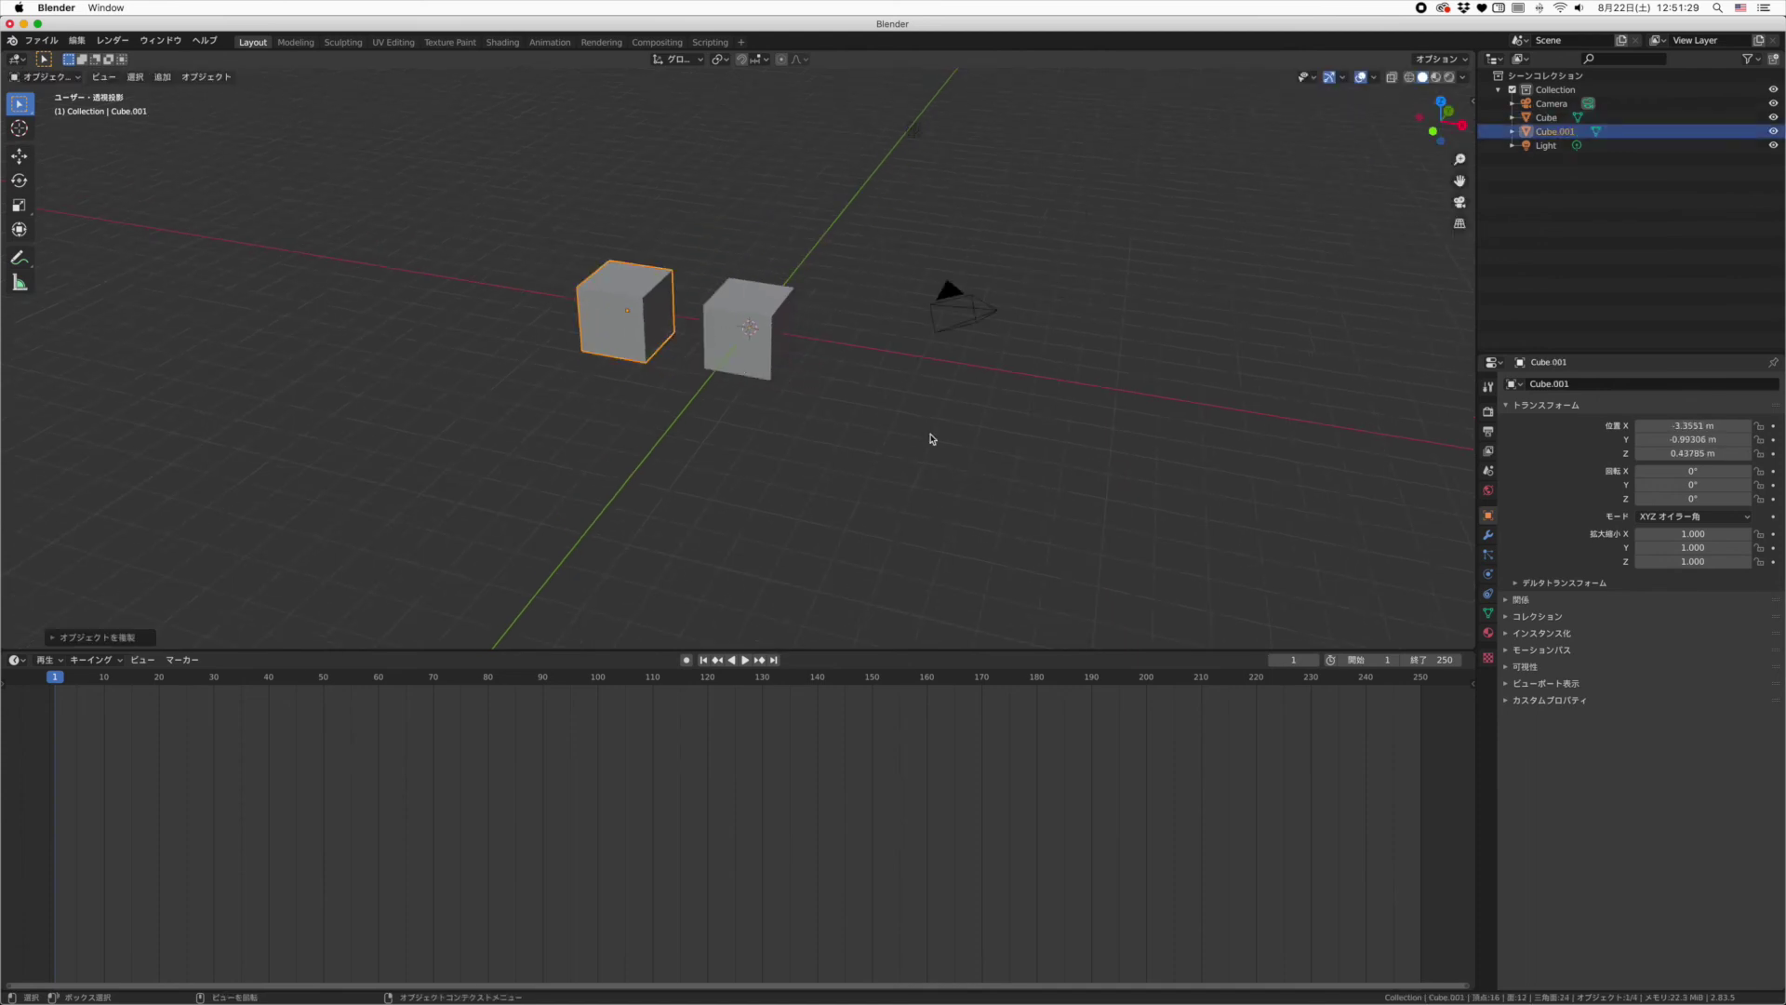
pyautogui.hscroll(3, 931, 439)
pyautogui.hscroll(3, 931, 439)
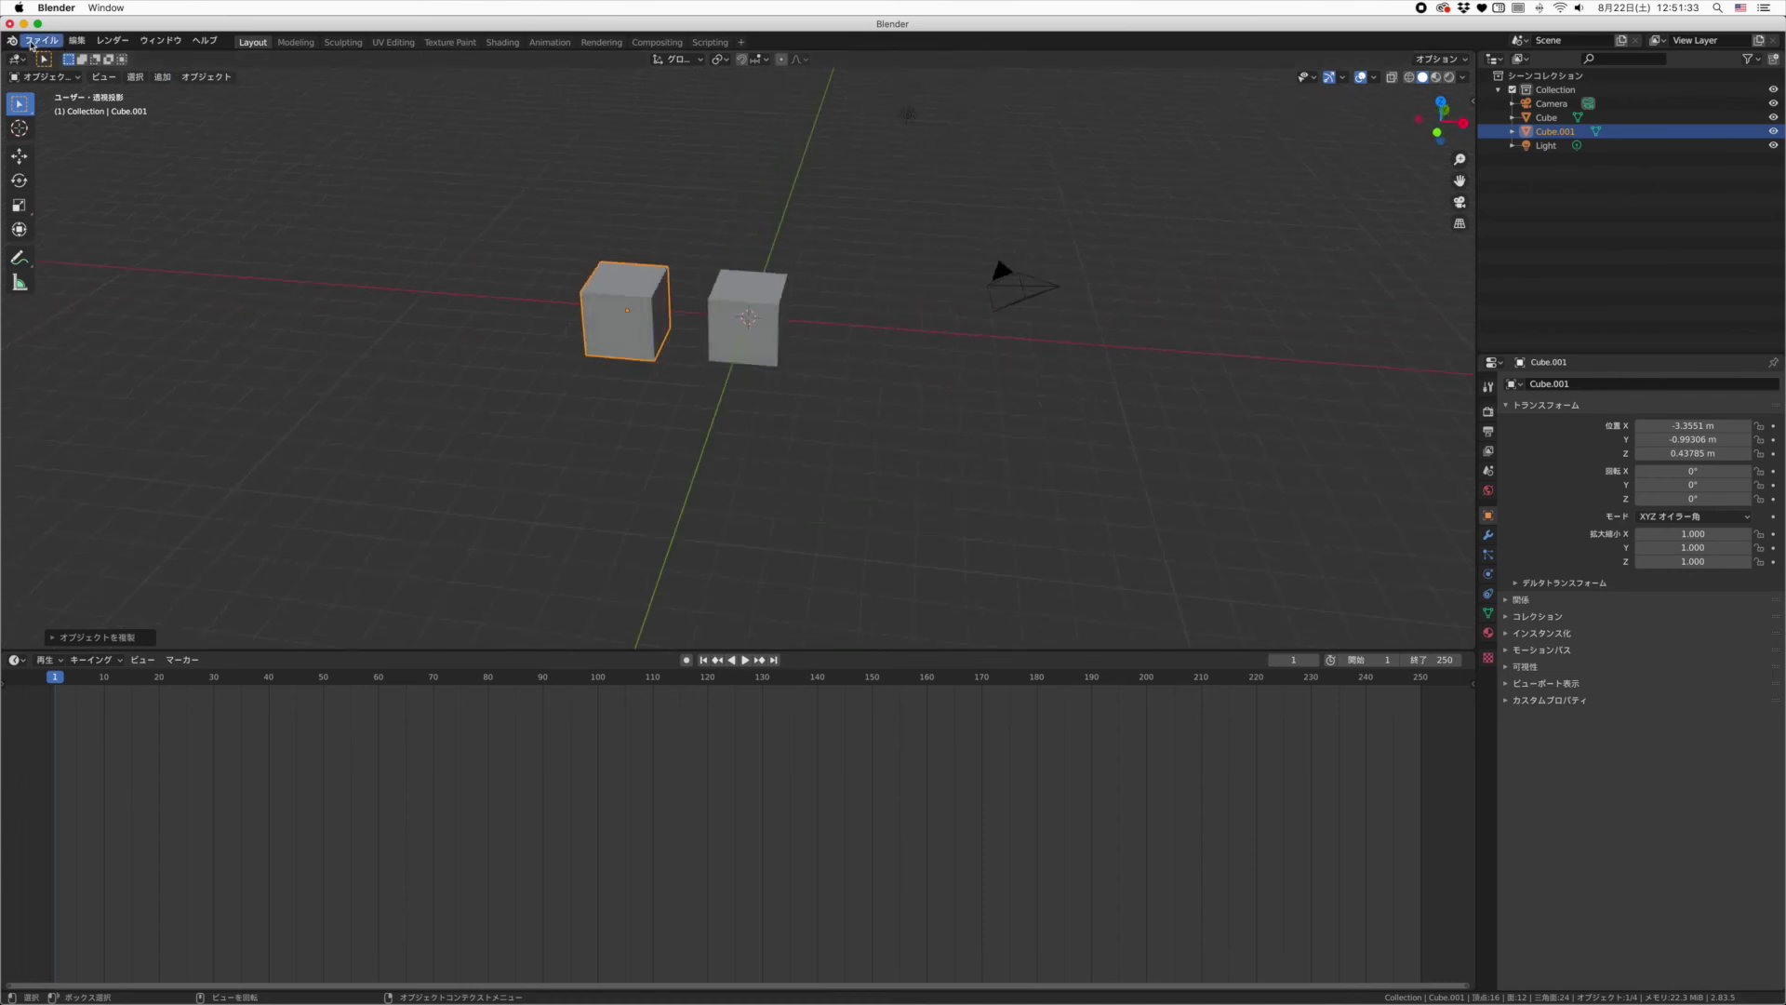
pyautogui.click(41, 40)
pyautogui.moveTo(84, 295)
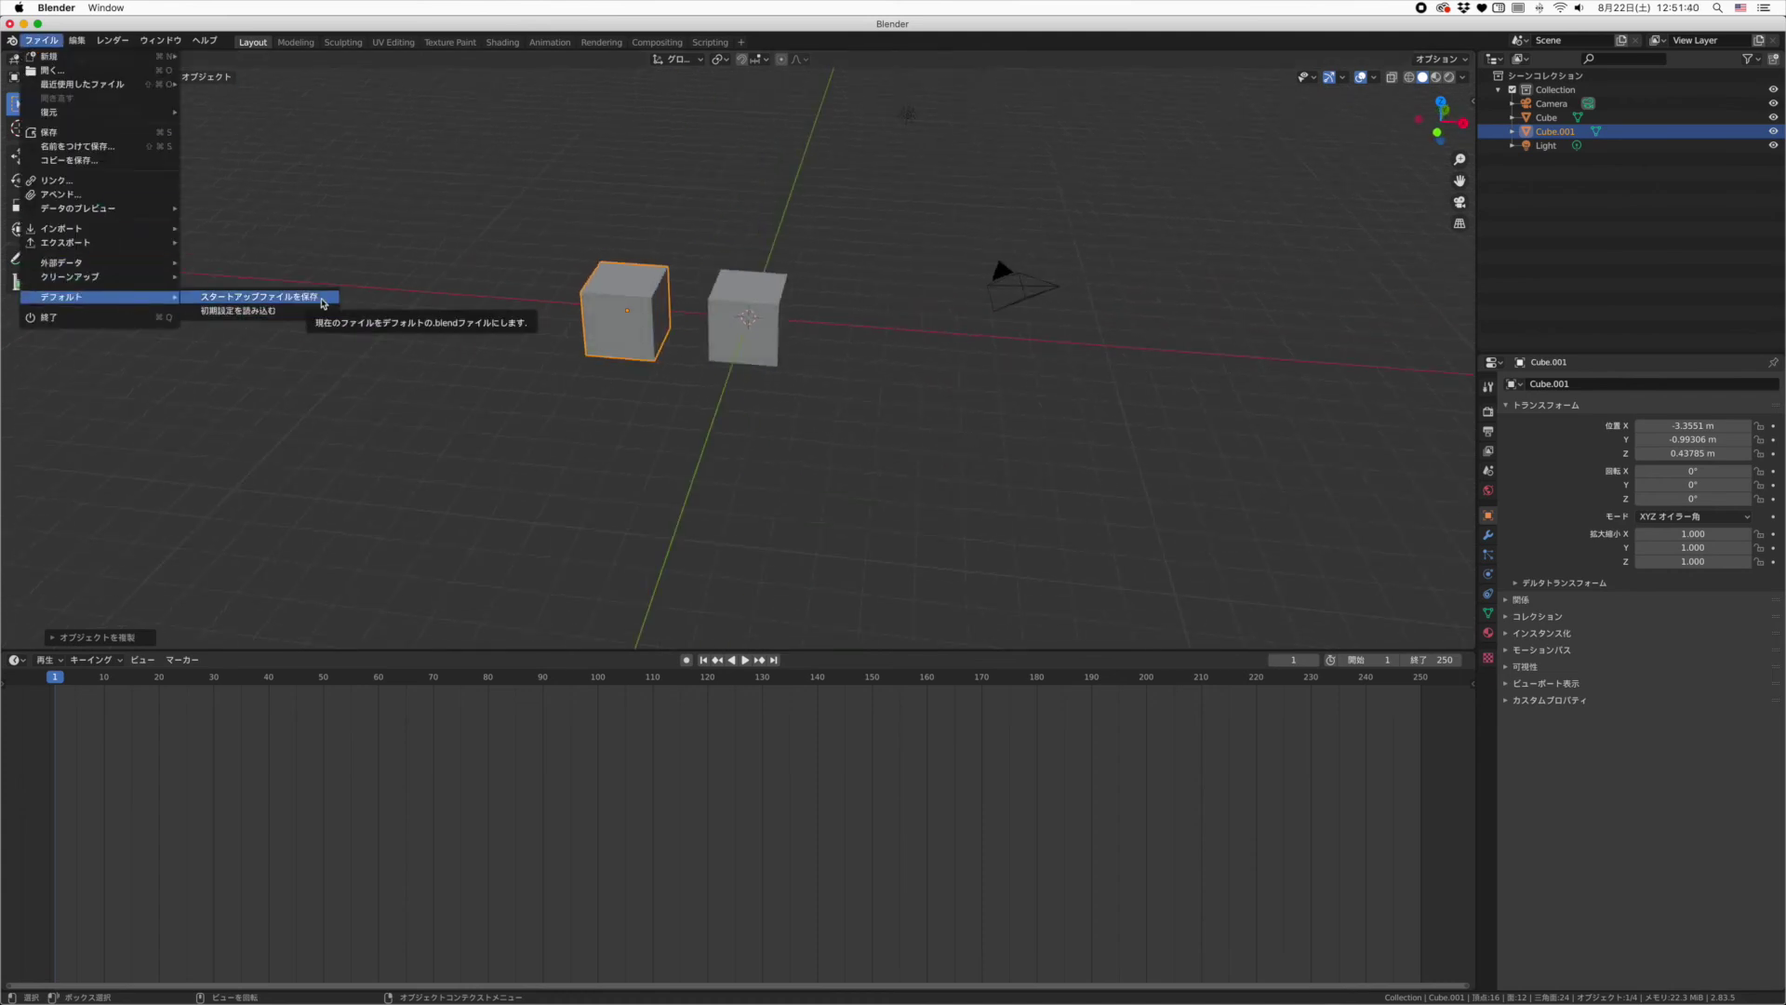